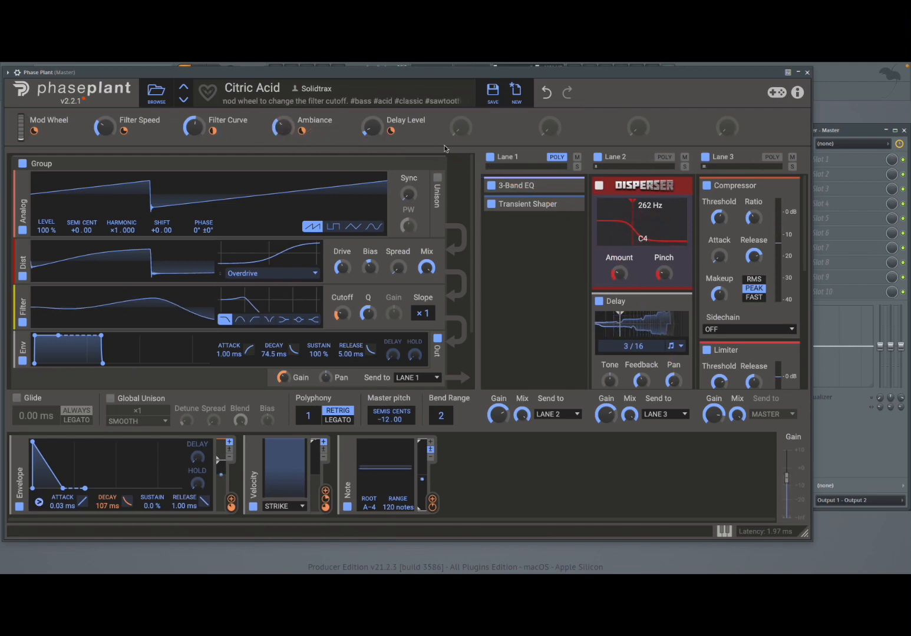
Step: Start a new blank patch and add an Analog generator
click(516, 93)
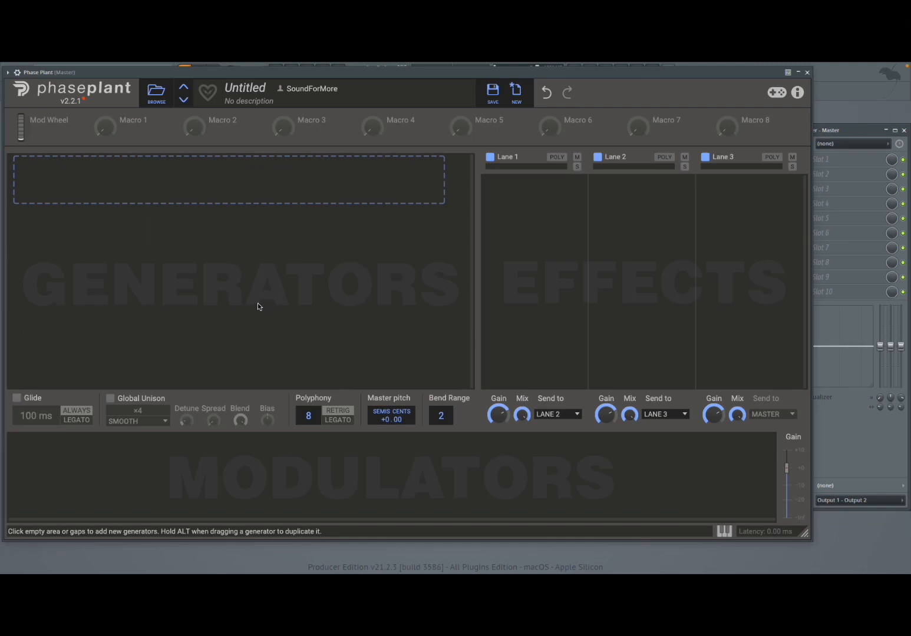
click(189, 169)
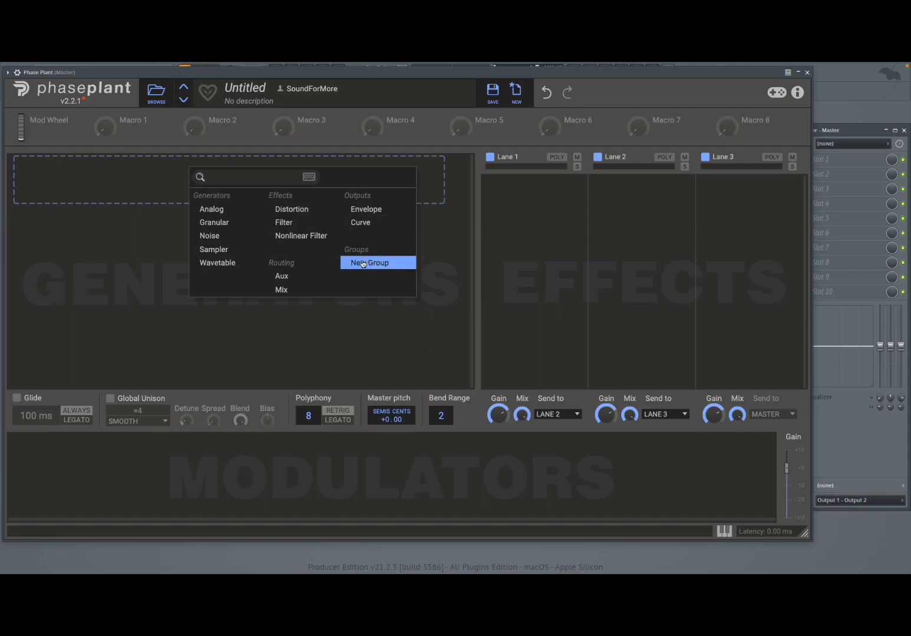
click(230, 209)
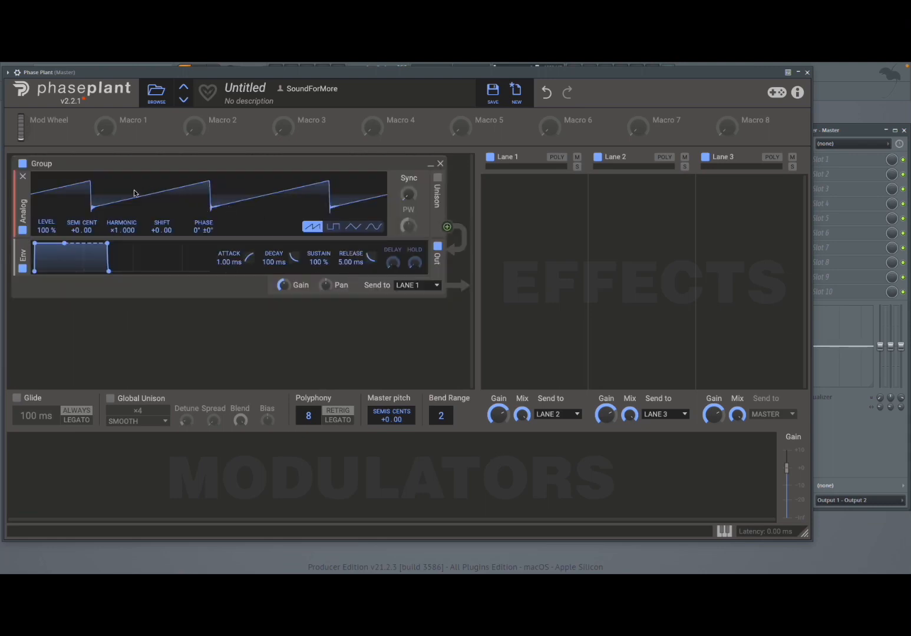
Step: Disable all modules in the generator group and enable them again, twice
click(23, 164)
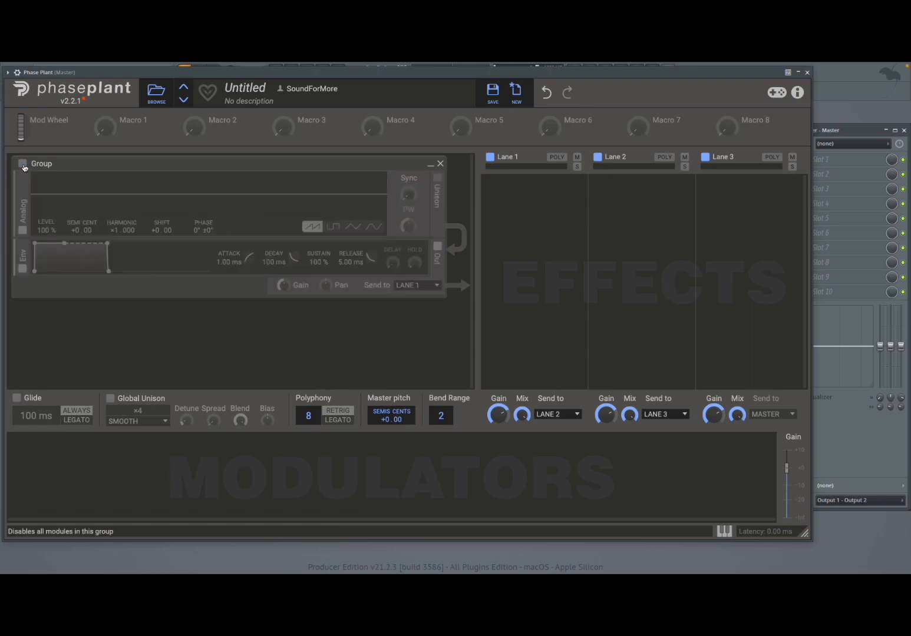
click(23, 165)
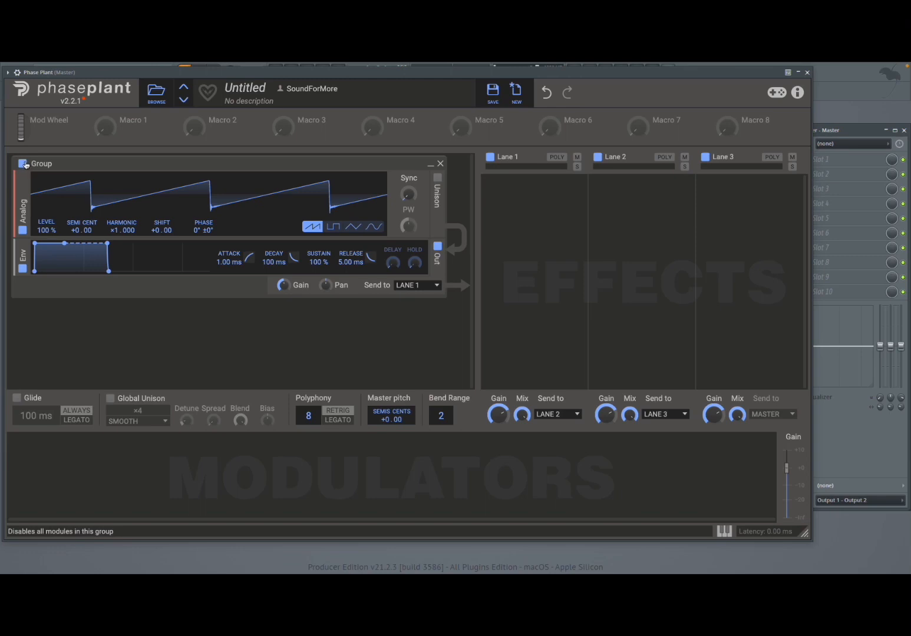
click(23, 164)
click(23, 165)
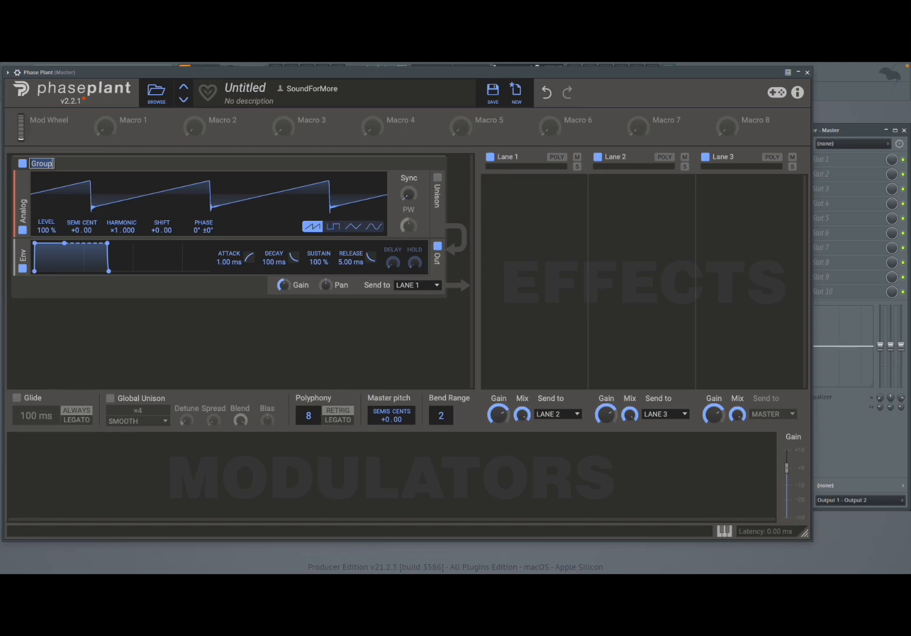
Step: Rename the generator group as SFM1Group
key(BackSpace)
text(SFM1Group)
key(Return)
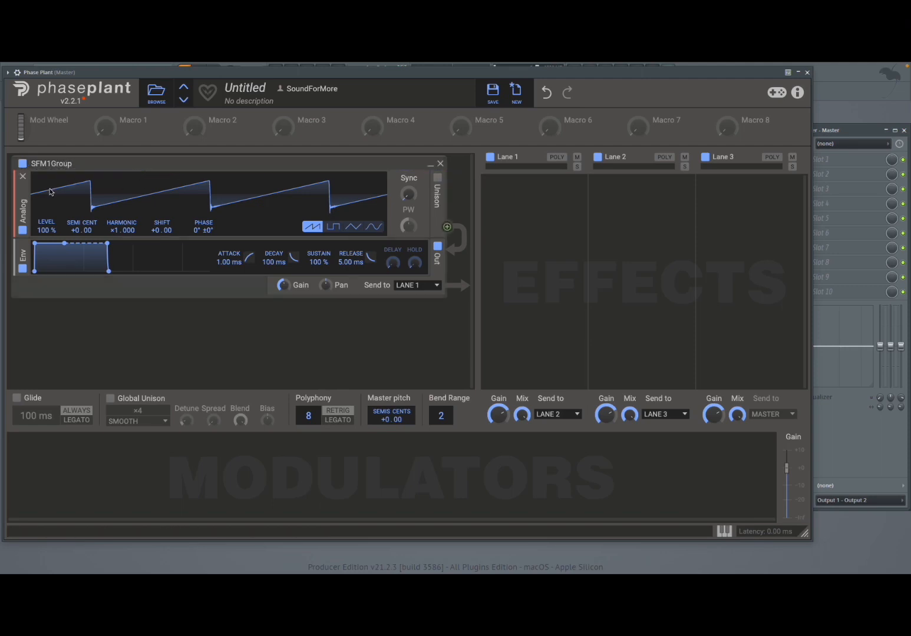
Step: Disable the Analog generator and enable it again
click(22, 231)
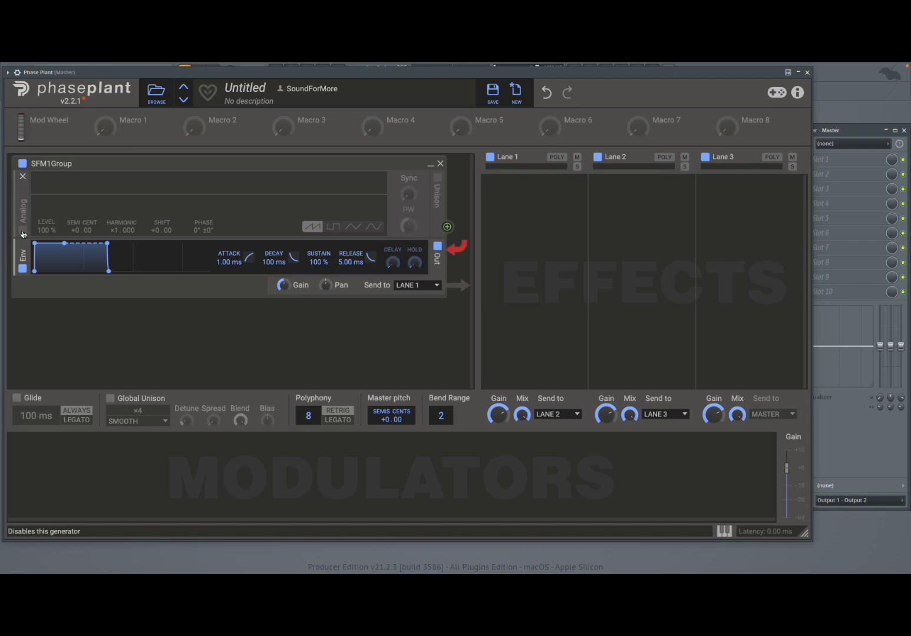
click(23, 230)
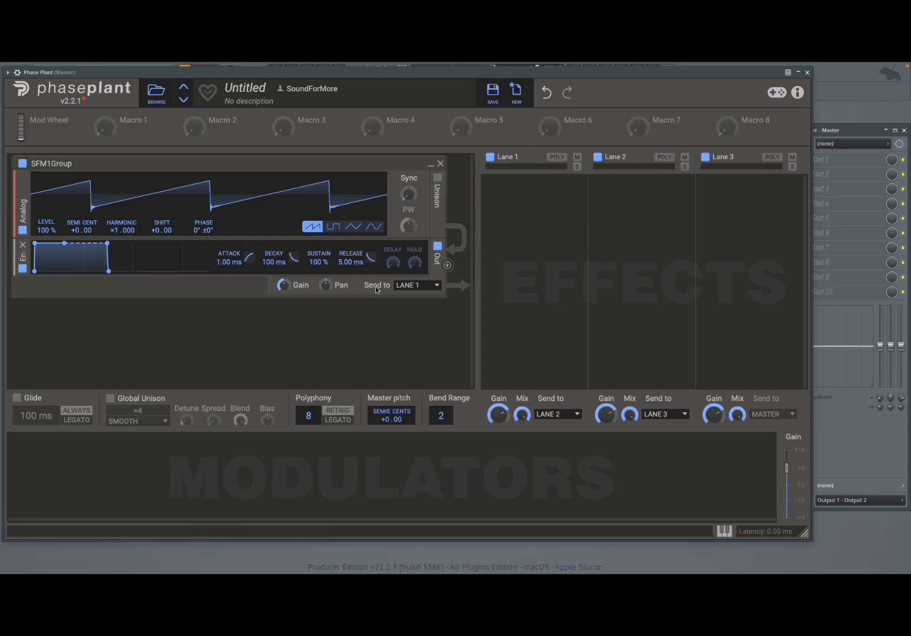
Step: Examine the target buses available for the envelope output and keep it sent to Lane 1
click(438, 289)
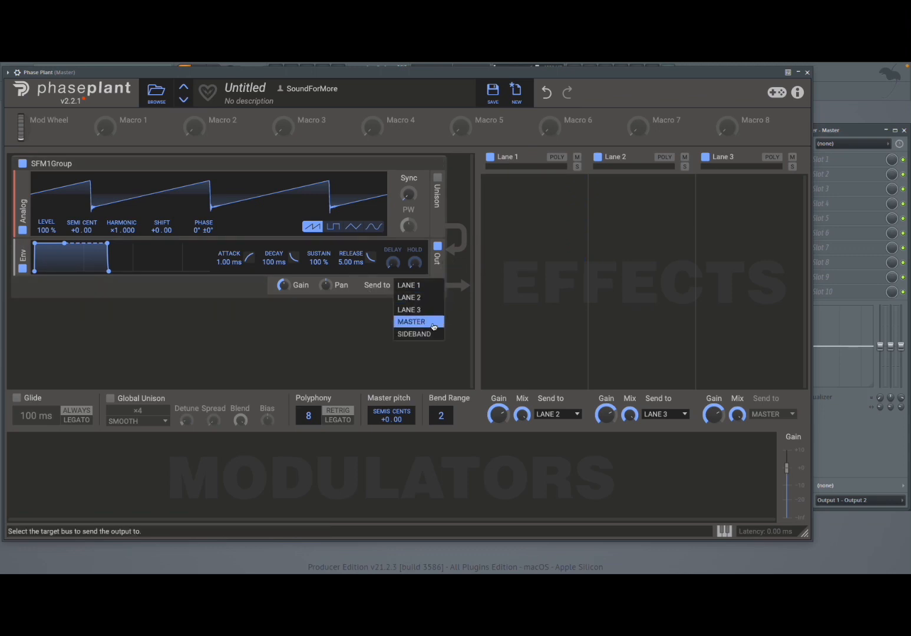
click(365, 163)
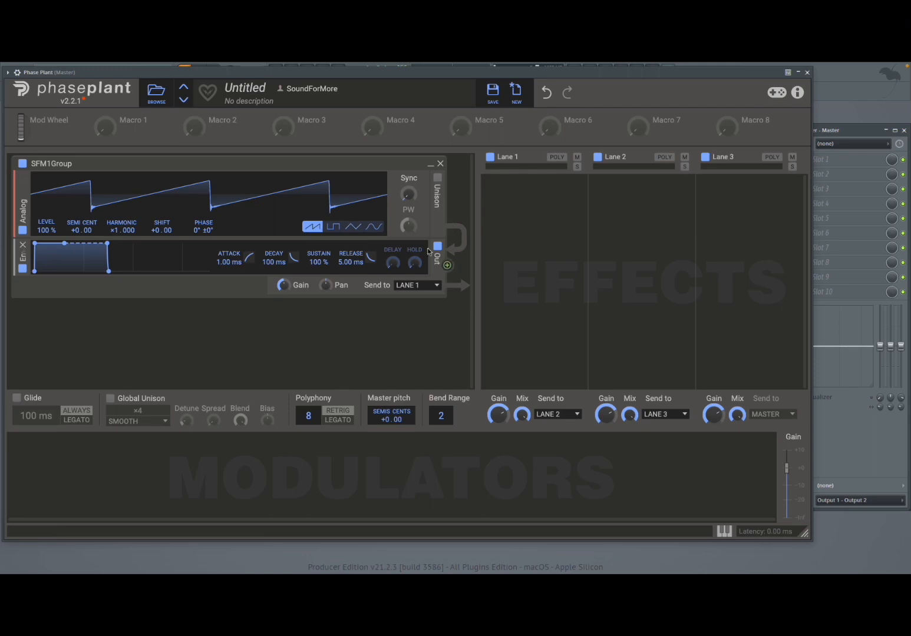
click(406, 287)
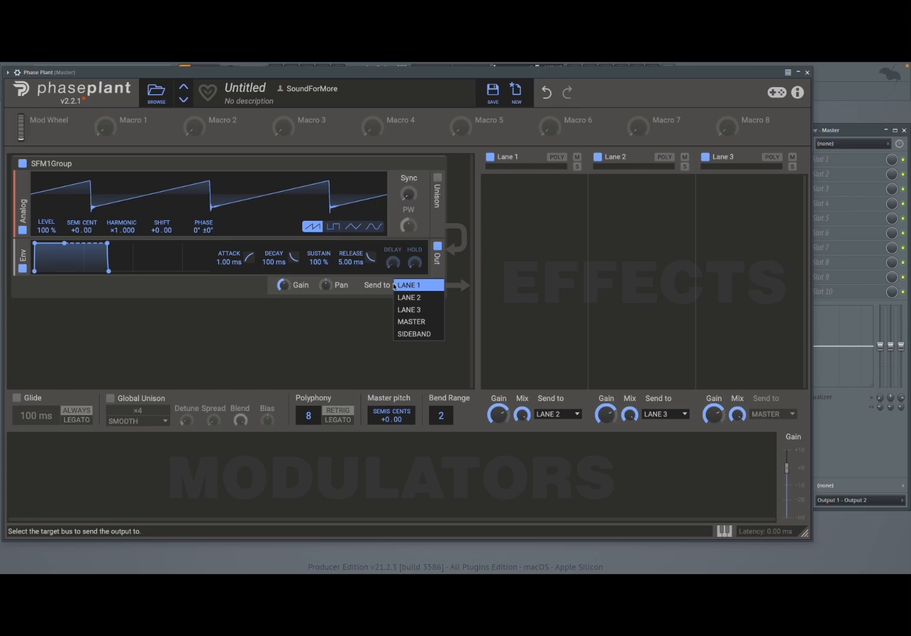
click(204, 167)
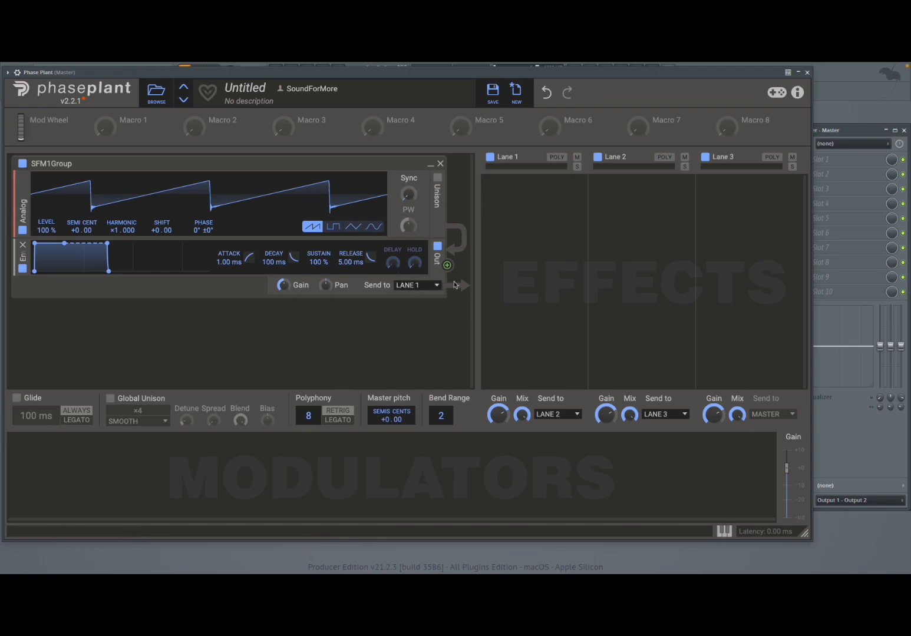
Step: Add a Reverb effect to Lane 1 and remove it again
click(545, 222)
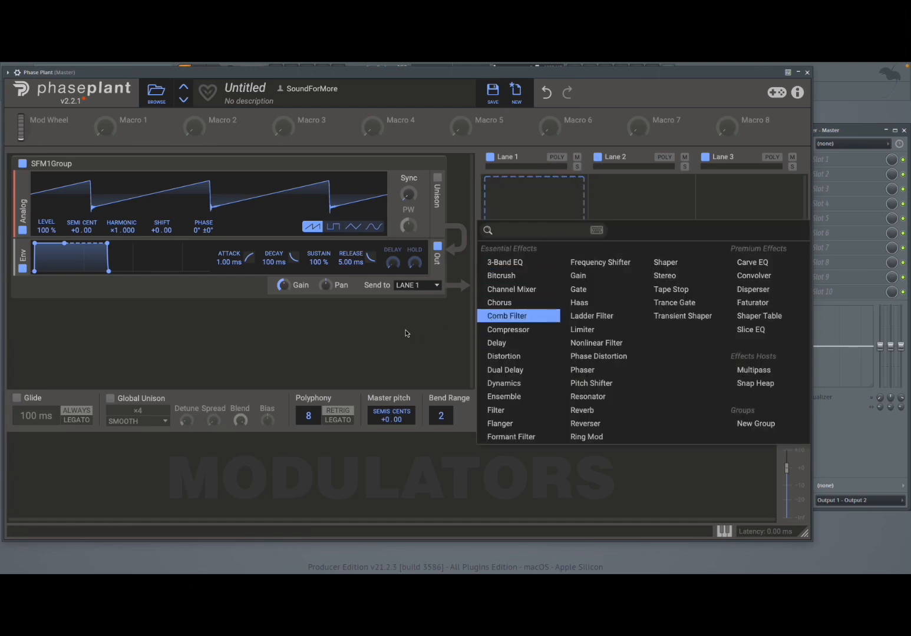
click(373, 337)
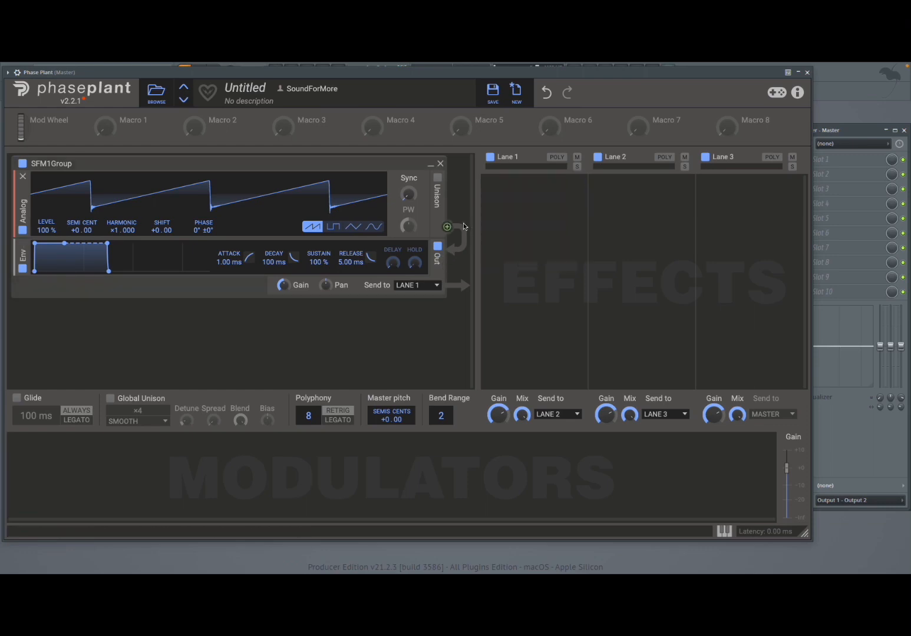
click(527, 218)
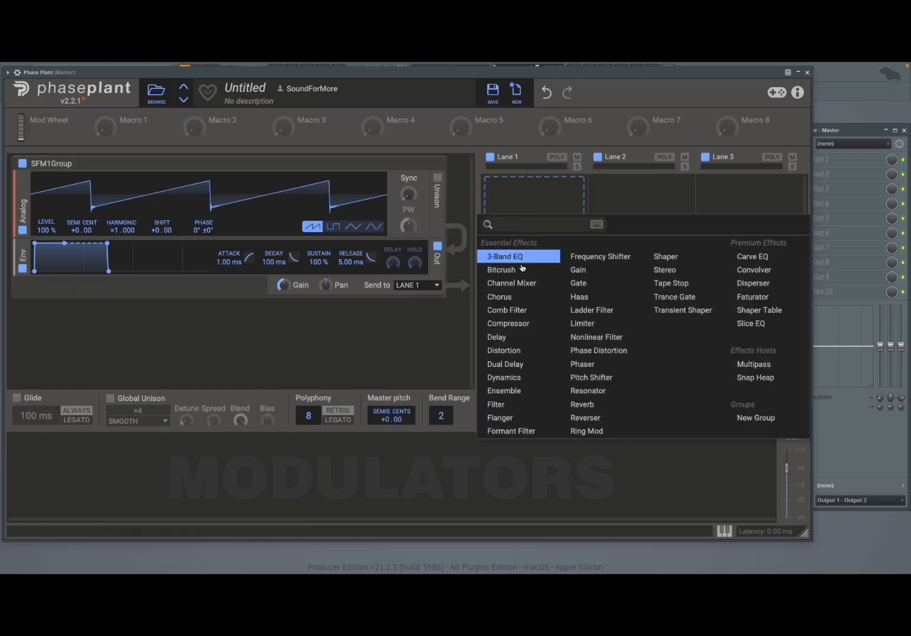
click(582, 404)
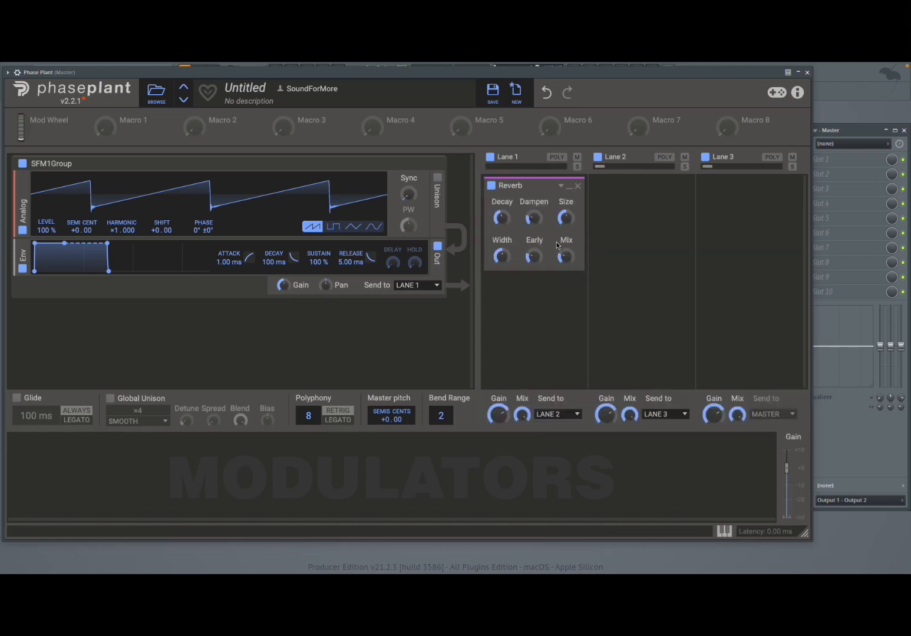
click(577, 185)
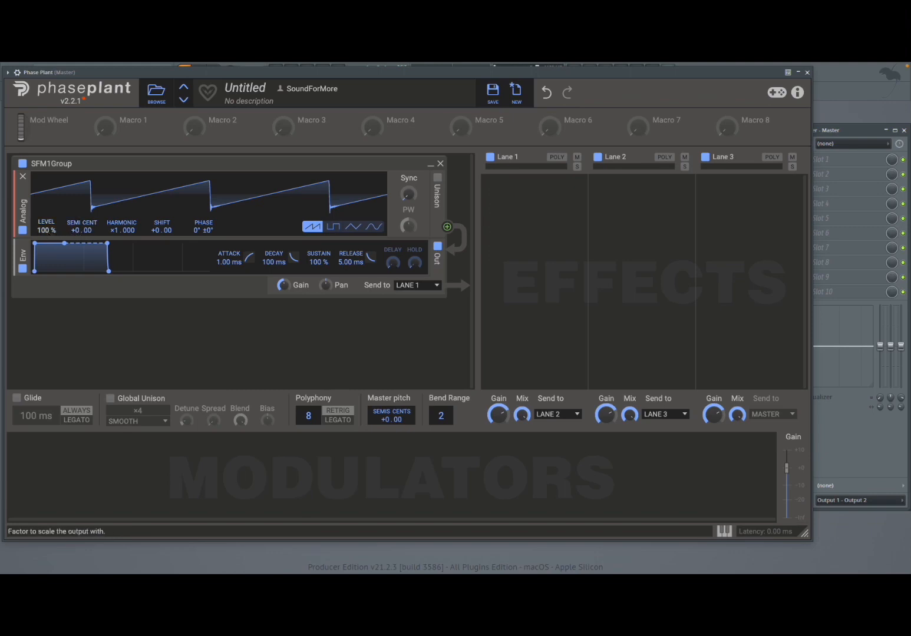
Step: Lower the Analog oscillator's level to 65%, reduce it further to 1.1% and restore it to 100%
mouse_move(48, 229)
mouse_down()
mouse_move(48, 219)
mouse_move(49, 241)
mouse_move(48, 210)
mouse_move(50, 234)
mouse_up()
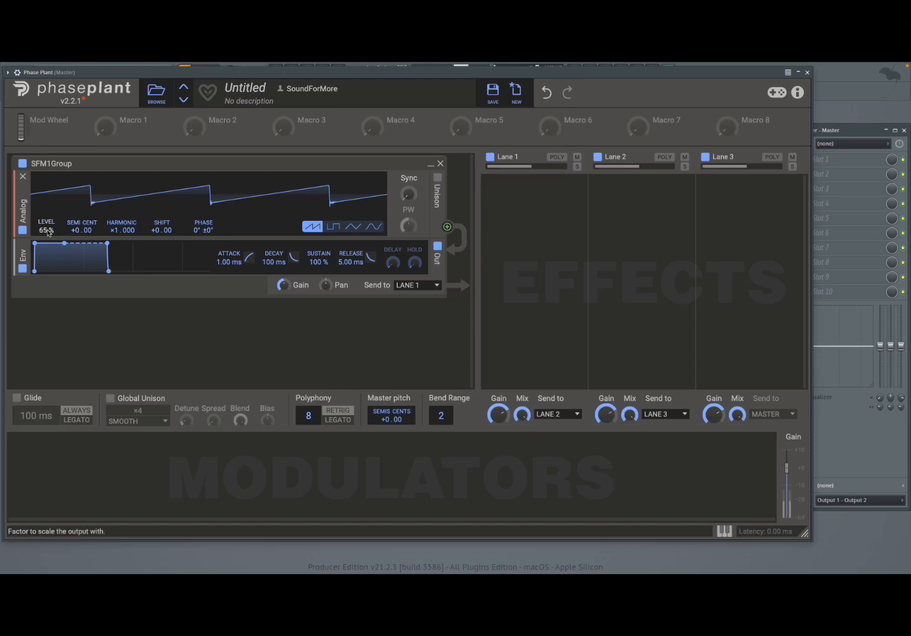
drag(46, 230, 45, 287)
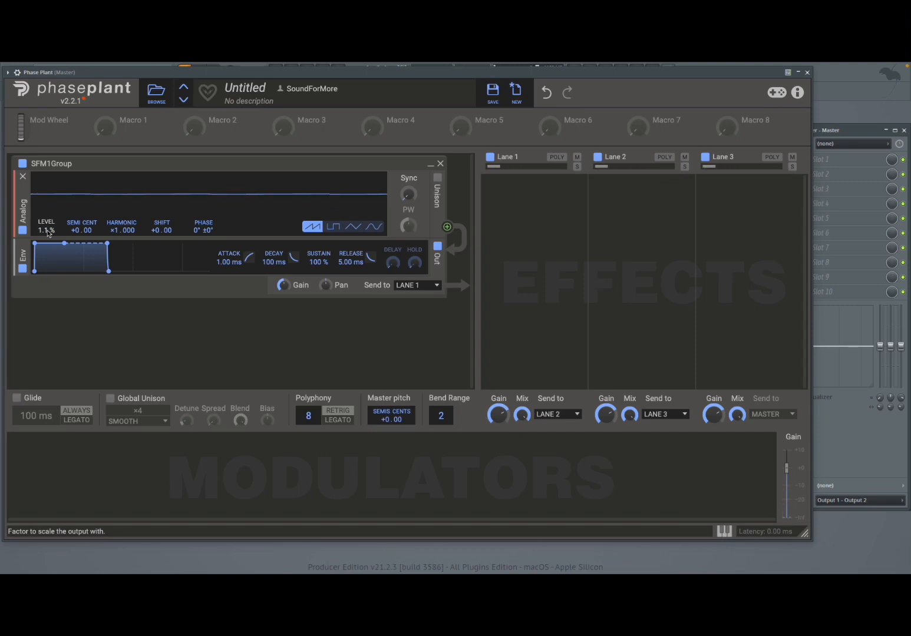
drag(46, 231, 46, 154)
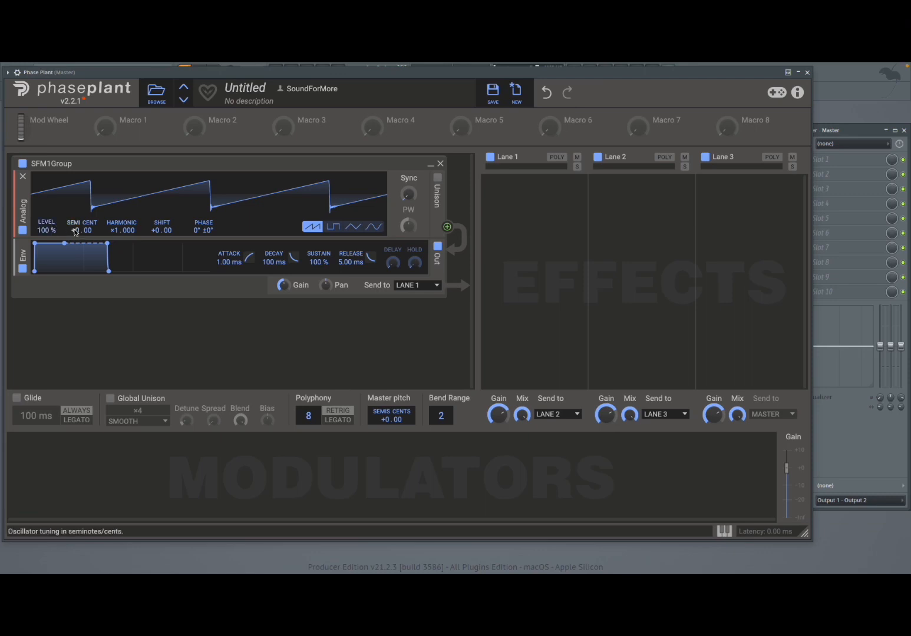
Step: Try semitone and cent detuning on the Analog oscillator, including -0.14, and reset the tuning to +0.00
mouse_move(76, 230)
mouse_down()
mouse_move(76, 213)
mouse_move(76, 230)
mouse_up()
mouse_move(75, 233)
mouse_down()
mouse_move(75, 203)
mouse_move(76, 234)
mouse_up()
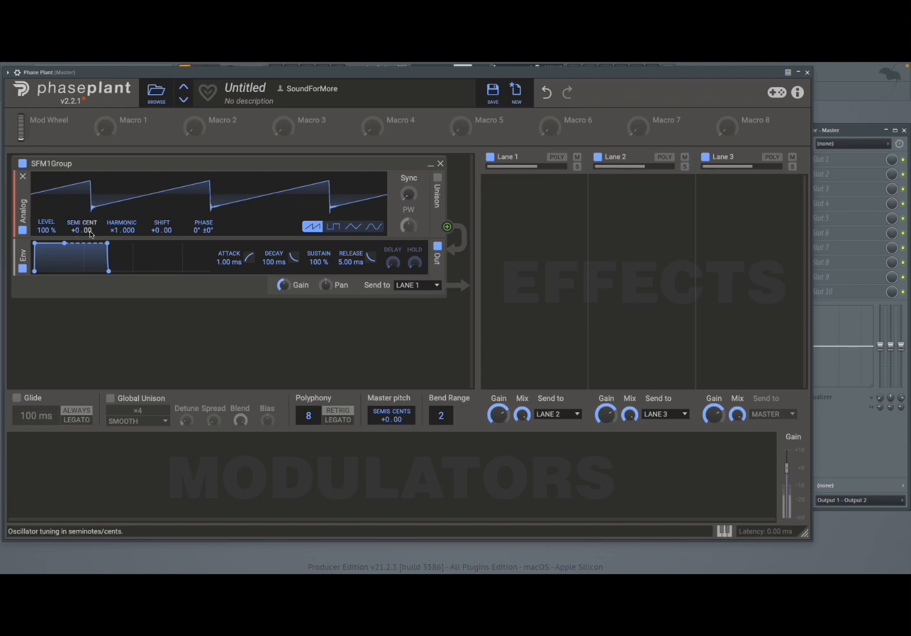
mouse_move(89, 231)
mouse_down()
mouse_move(89, 200)
mouse_move(89, 241)
mouse_up()
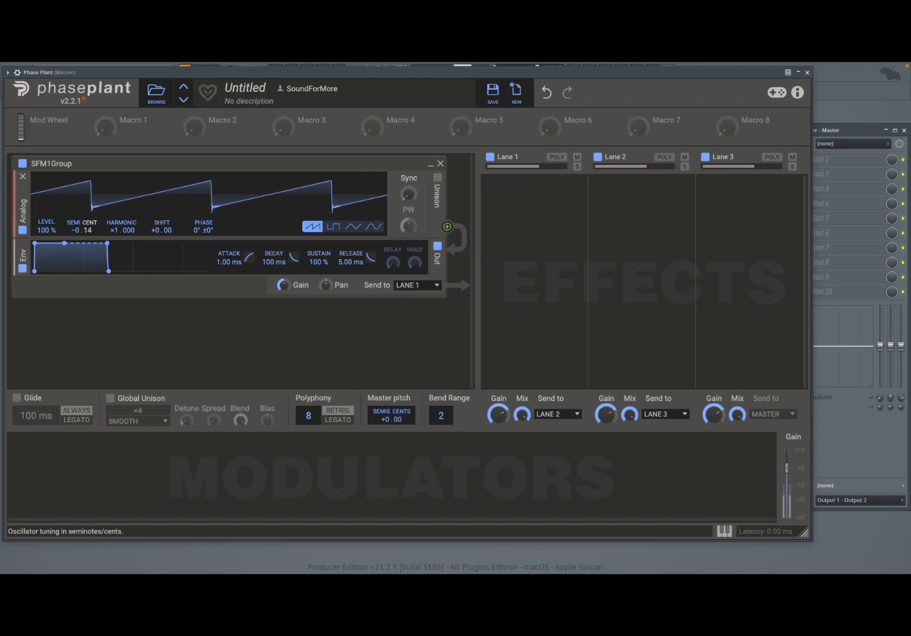
double_click(90, 231)
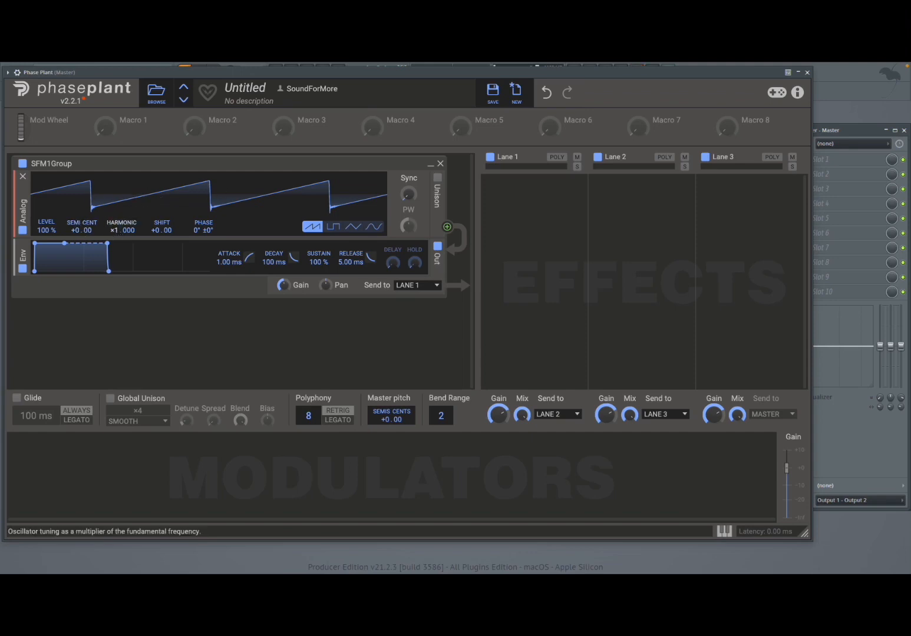
Step: Try harmonic multipliers ×4, ×2, ×0 and ×1.057 on the Analog oscillator and reset the harmonic to ×1.000
drag(115, 231, 115, 219)
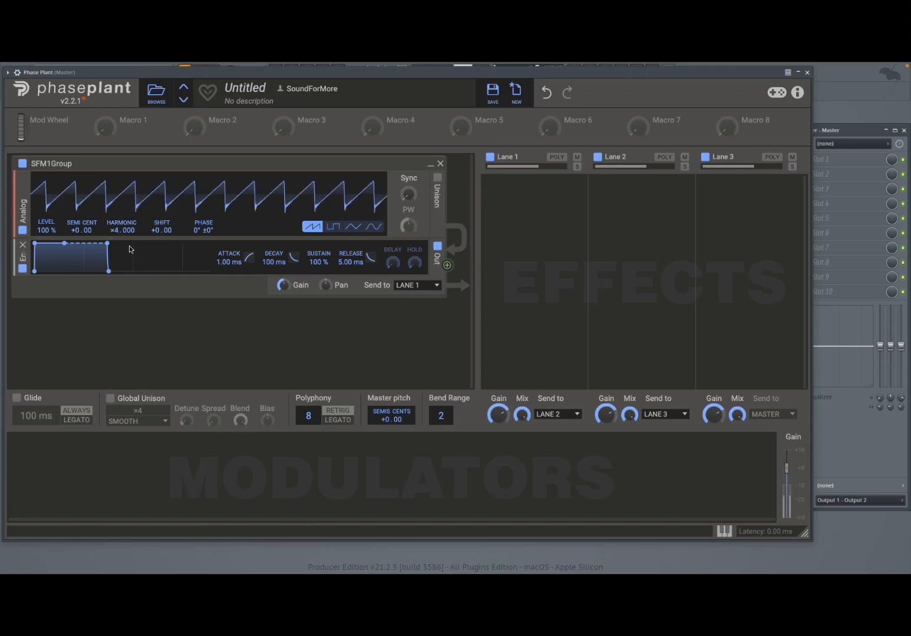
scroll(119, 235, down, 2)
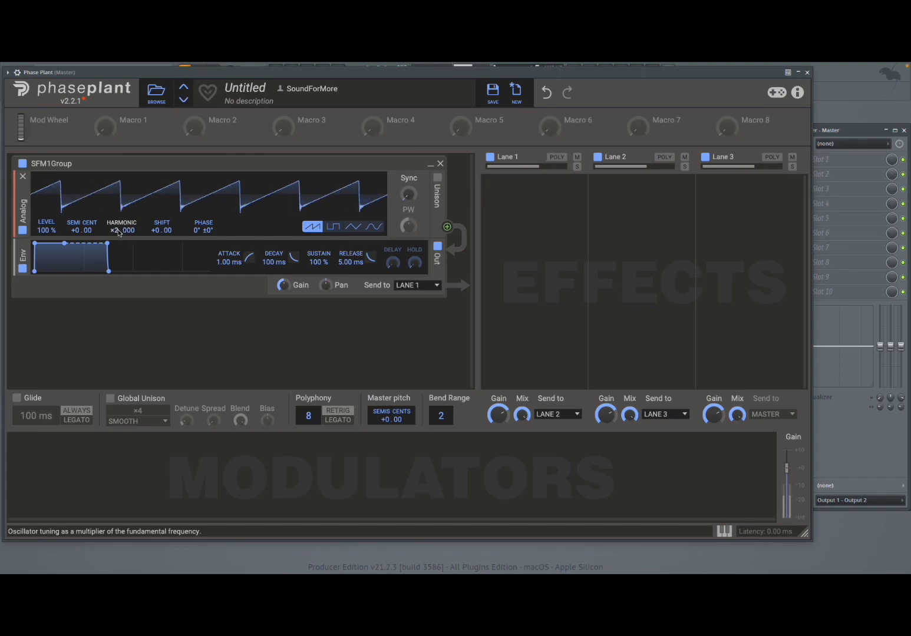
scroll(120, 231, down, 2)
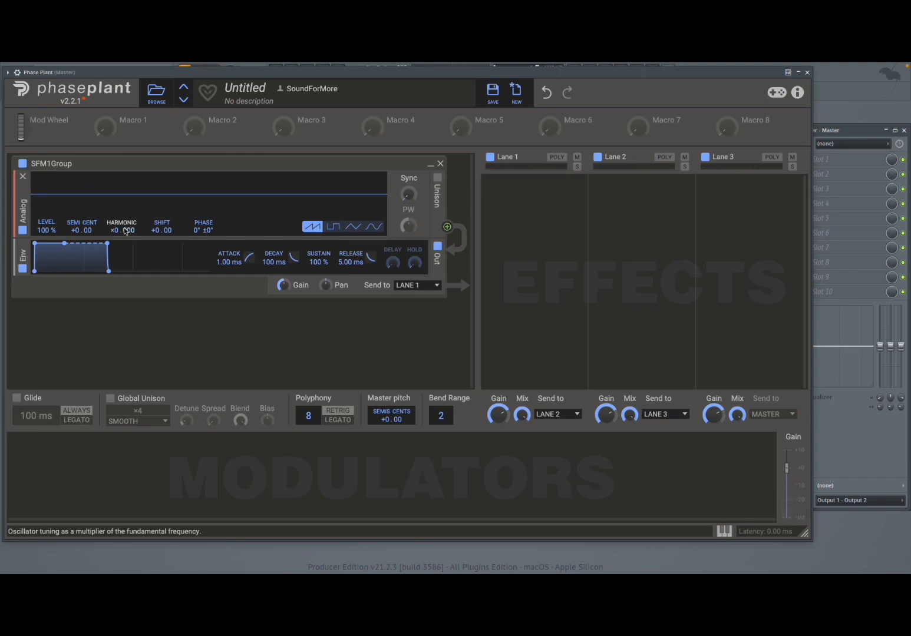
scroll(121, 231, up, 1)
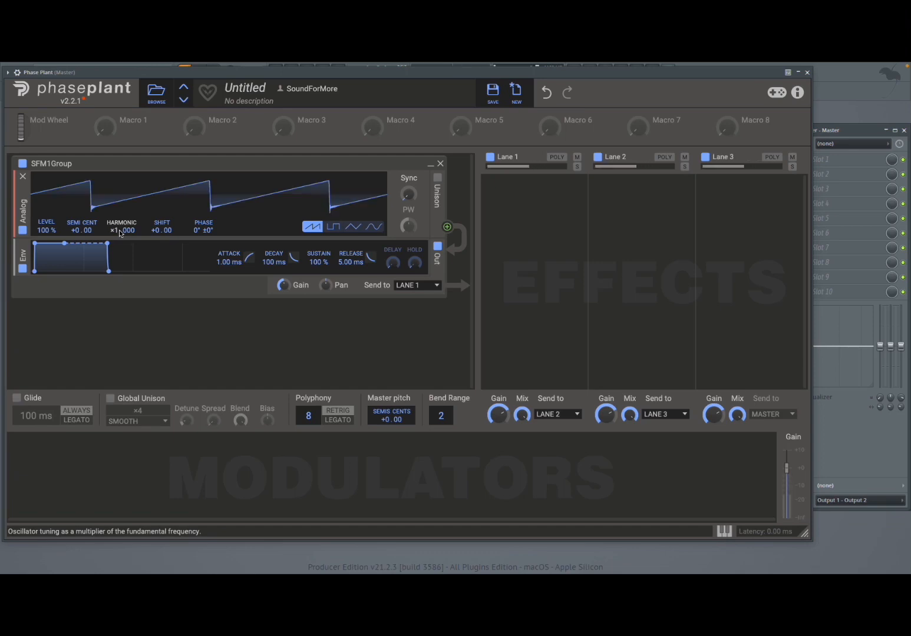
scroll(121, 231, down, 1)
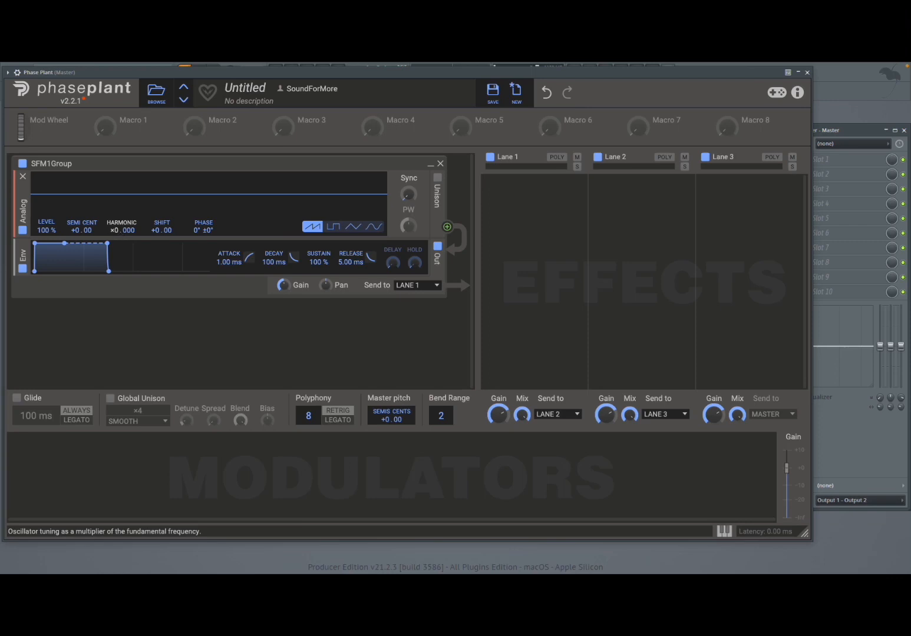
scroll(120, 231, up, 1)
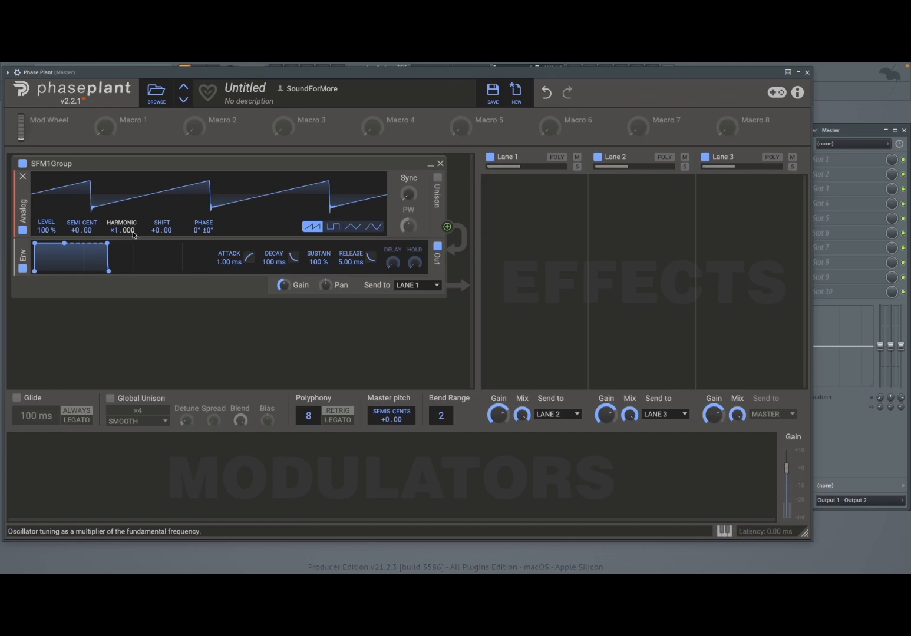
mouse_move(133, 234)
mouse_down()
mouse_move(134, 223)
mouse_move(132, 236)
mouse_up()
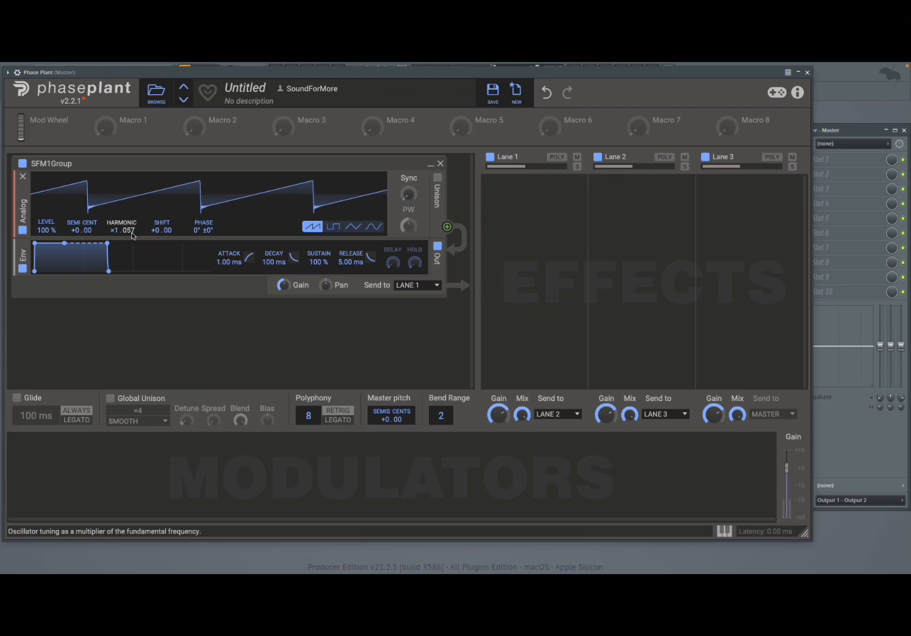
double_click(133, 236)
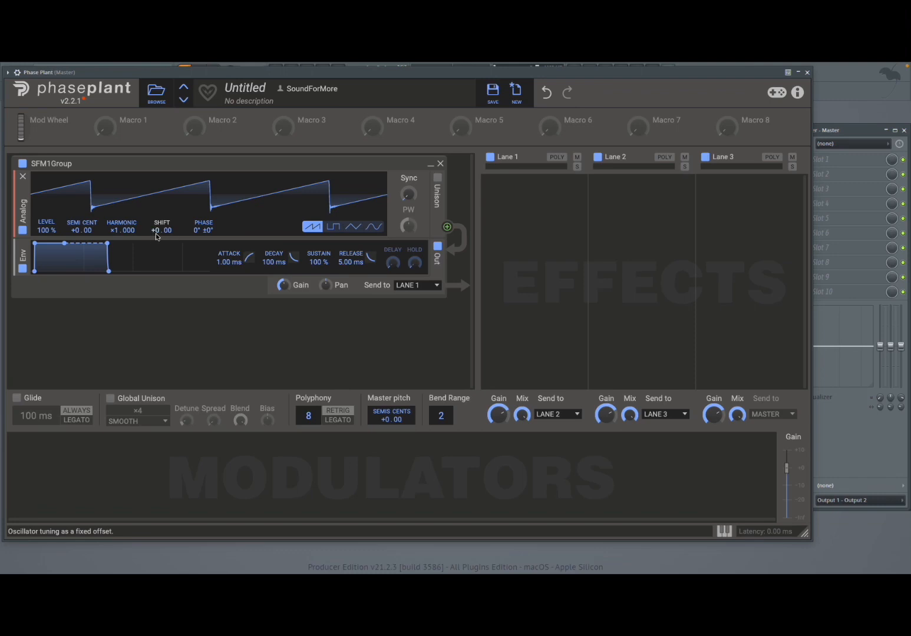
Step: Try a frequency shift and a phase offset on the Analog oscillator and reset them to +0.00 and 0°
mouse_move(155, 229)
mouse_down()
mouse_move(155, 209)
mouse_move(154, 237)
mouse_move(169, 214)
mouse_move(169, 230)
mouse_up()
double_click(160, 231)
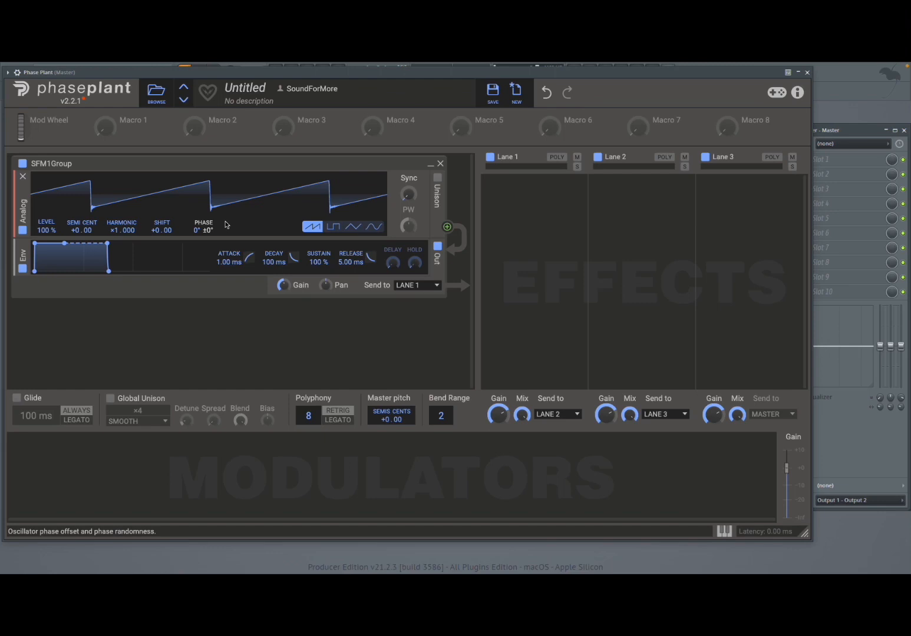
mouse_move(197, 231)
mouse_down()
mouse_move(197, 166)
mouse_move(198, 221)
mouse_up()
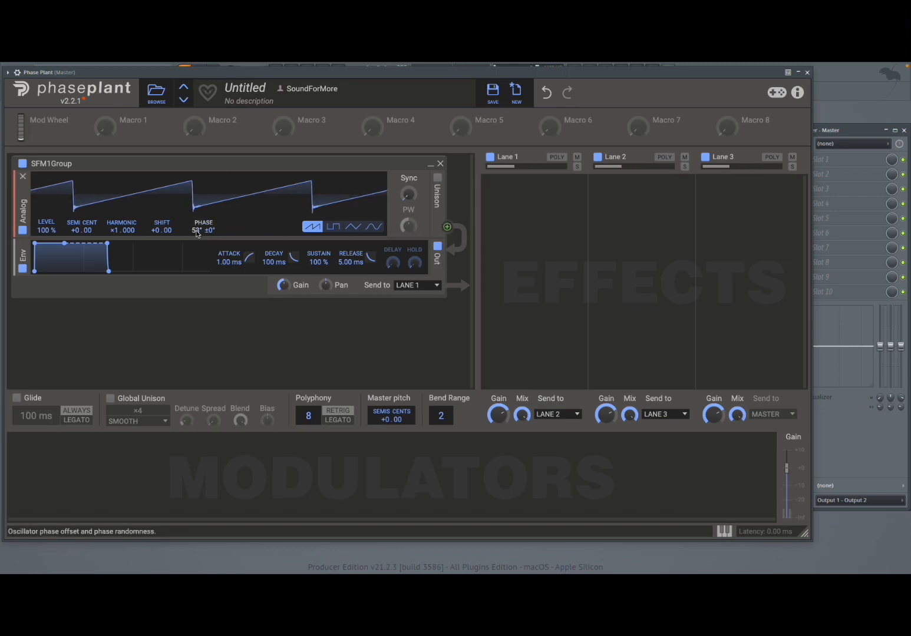
double_click(198, 232)
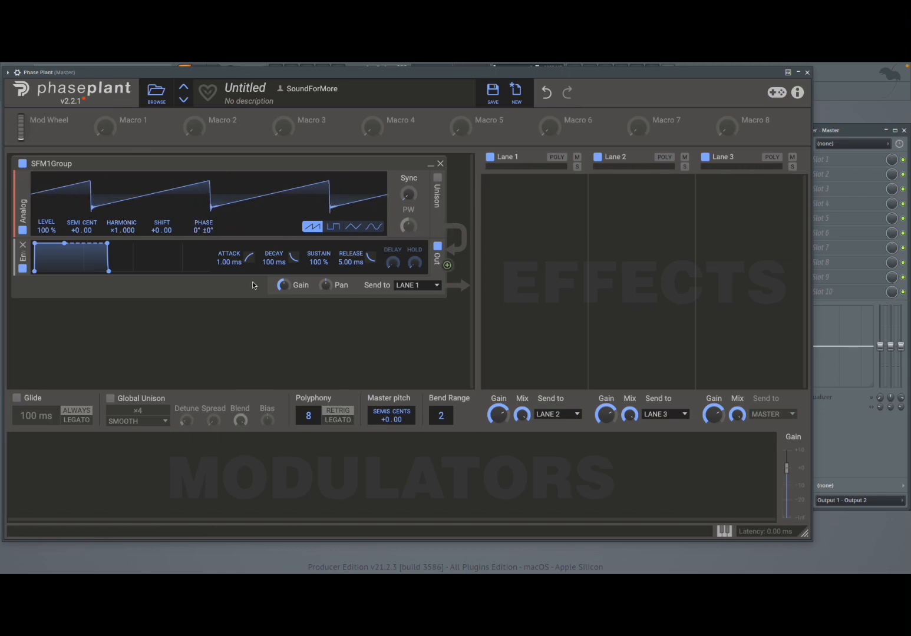
Step: Try and reset the Analog oscillator's phase setting, and audition the square, triangle and sine waveforms before returning to square
drag(209, 234, 197, 209)
double_click(198, 234)
click(334, 228)
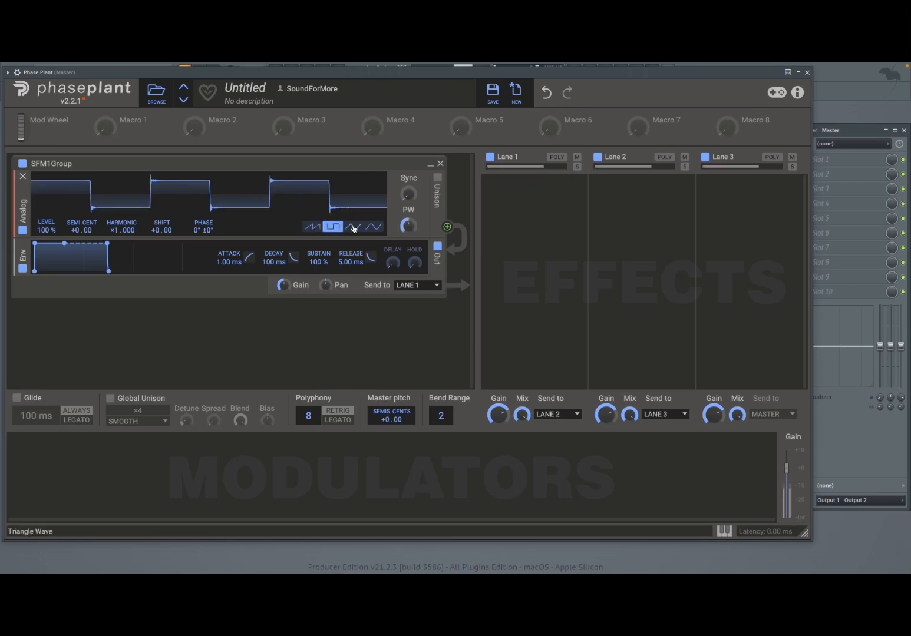
click(354, 228)
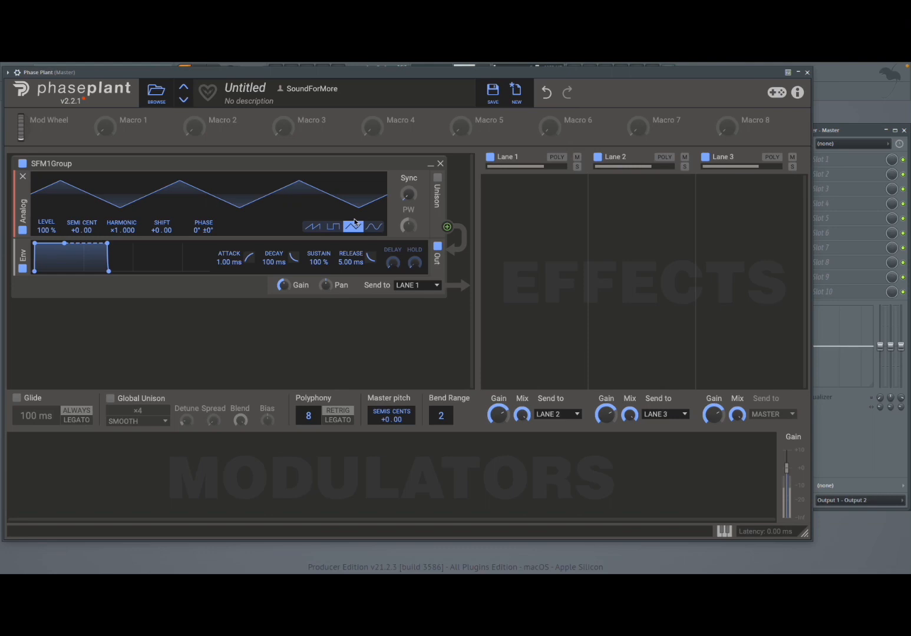
click(372, 228)
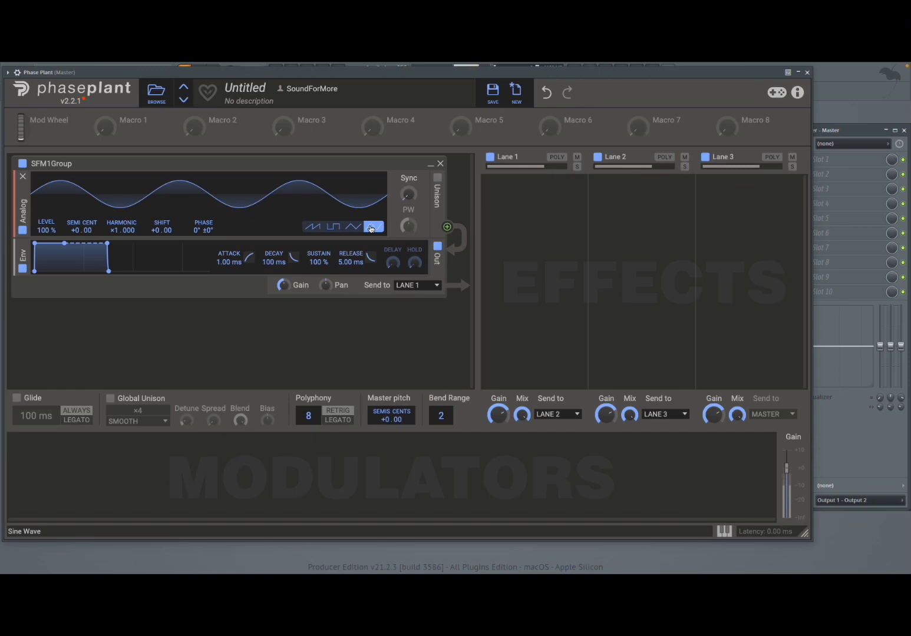
click(333, 227)
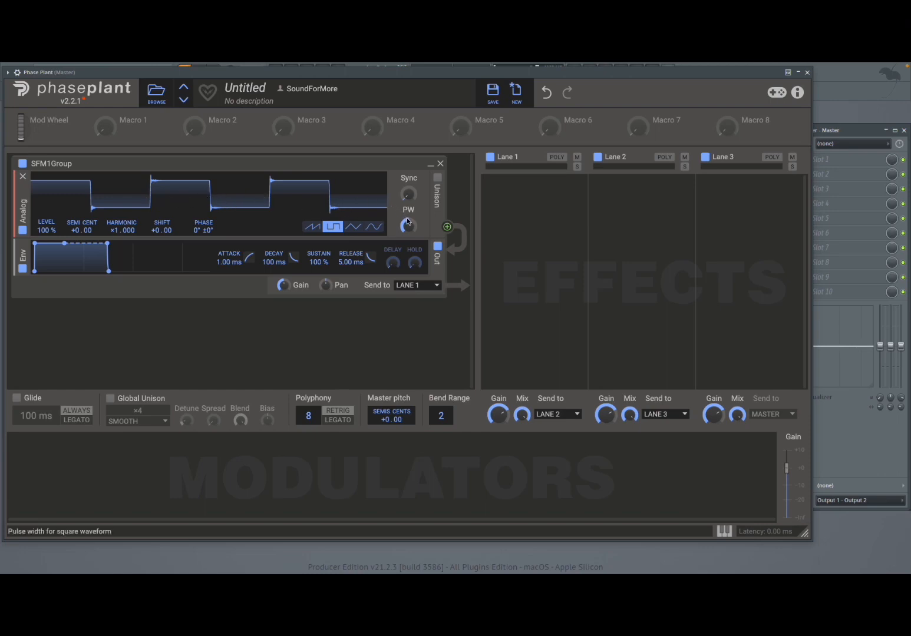
Step: Sweep the square wave's pulse width up to 100% and raise the oscillator sync, returning both controls to their defaults
drag(411, 227, 411, 177)
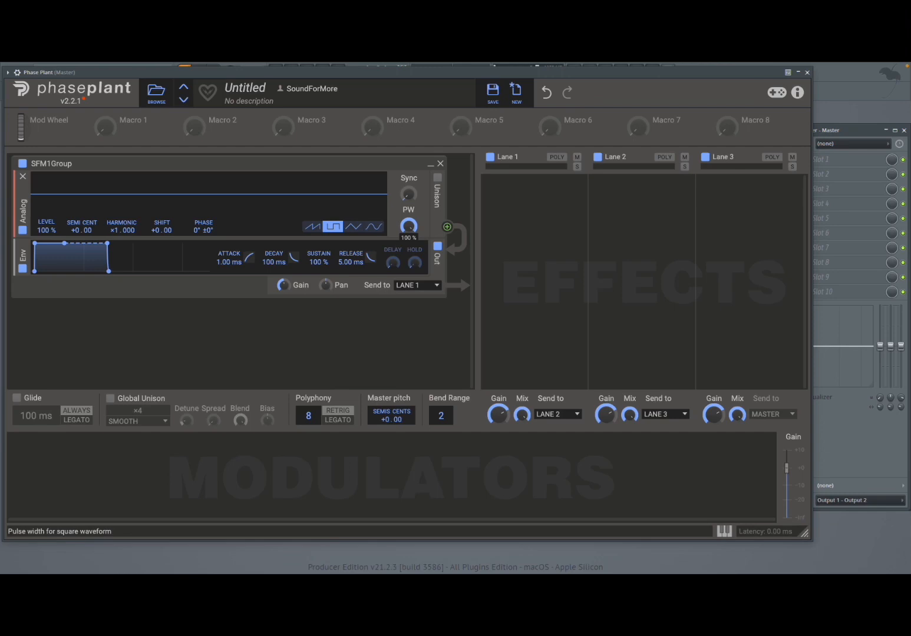
mouse_move(411, 176)
mouse_down()
mouse_move(411, 255)
mouse_move(409, 161)
mouse_up()
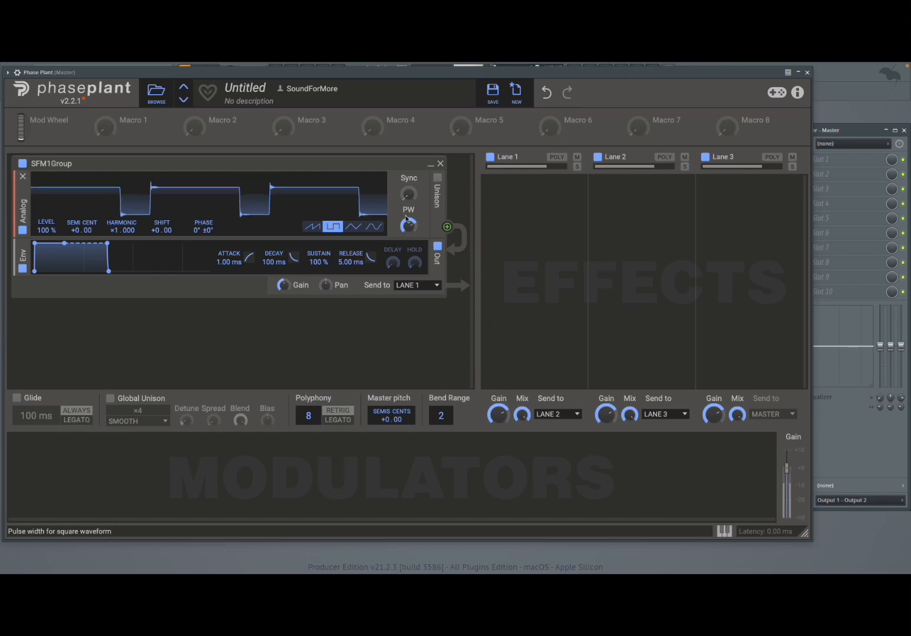
double_click(409, 226)
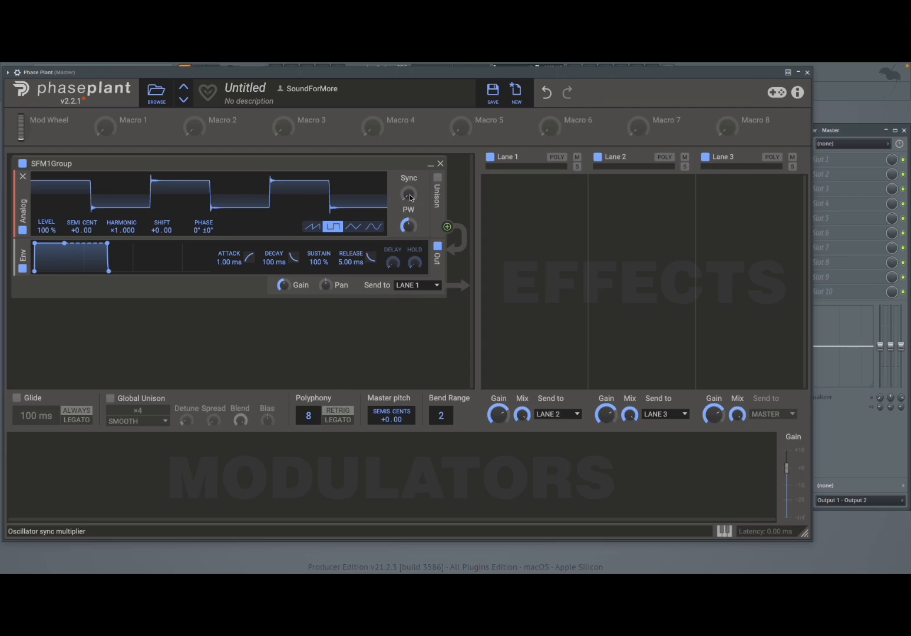
mouse_move(408, 193)
mouse_down()
mouse_move(408, 175)
mouse_move(410, 198)
mouse_up()
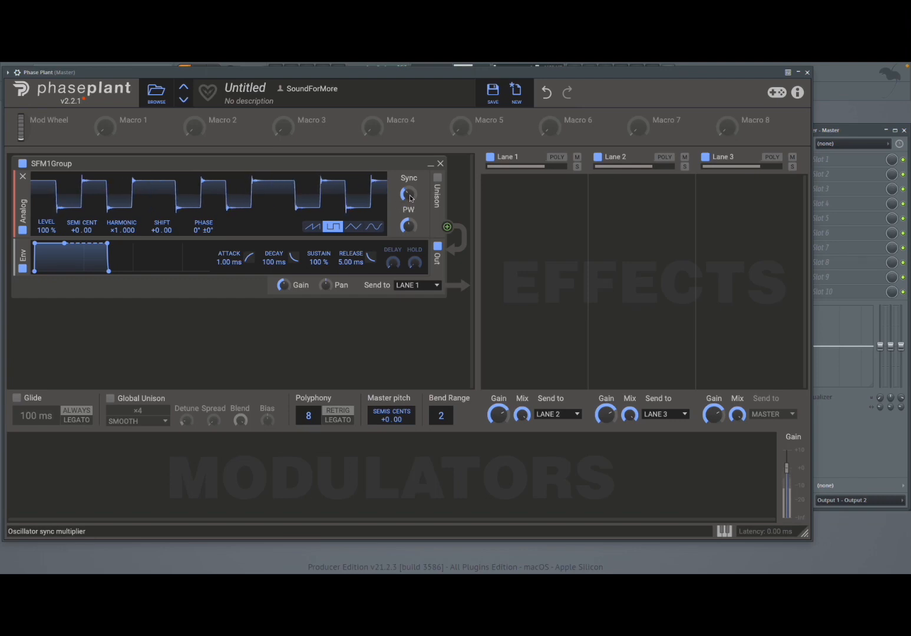
drag(410, 198, 410, 236)
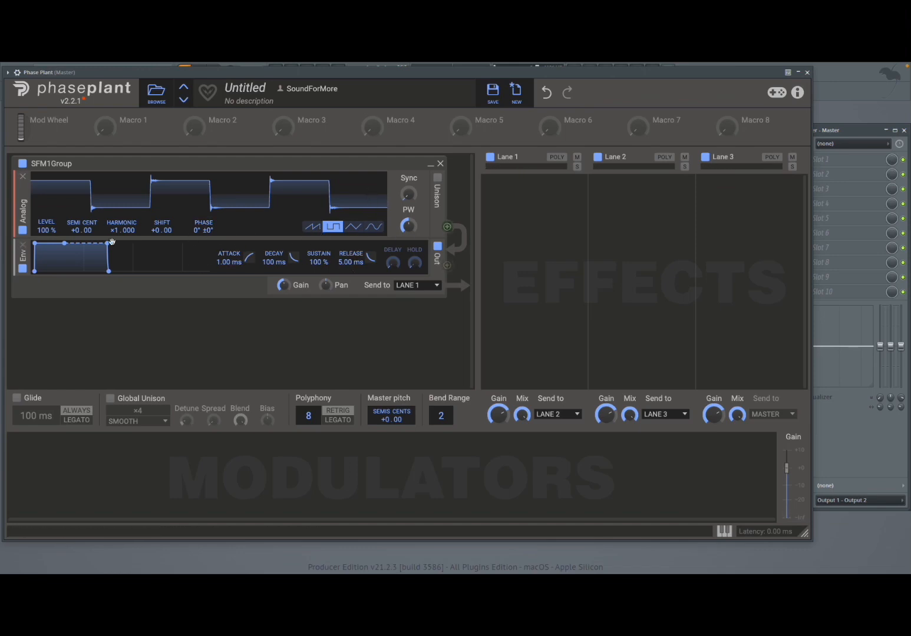
Step: Bypass and re-enable SFM1Group's envelope, and shape it with a hold phase, a linear 104 ms decay and 46% sustain
click(22, 269)
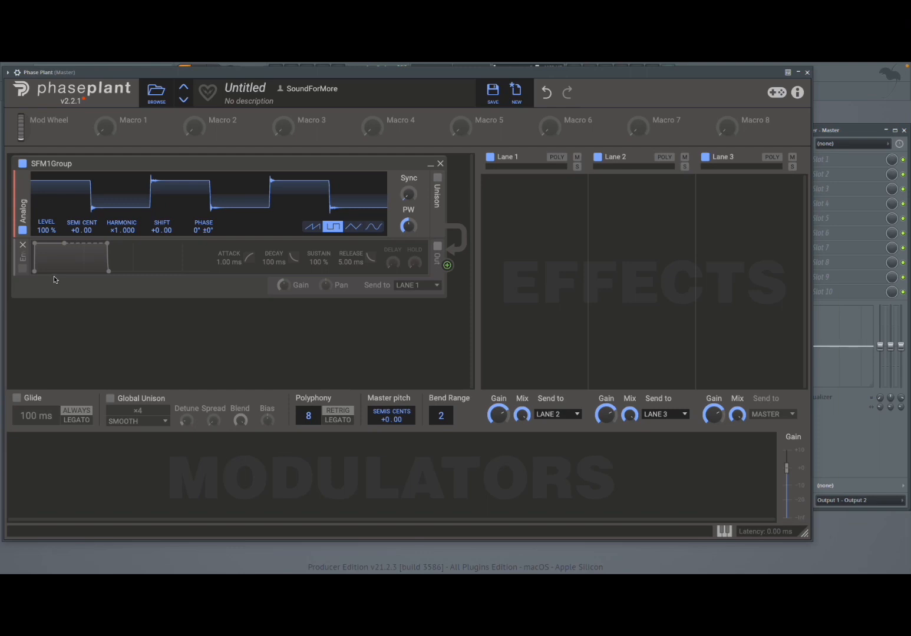
click(22, 269)
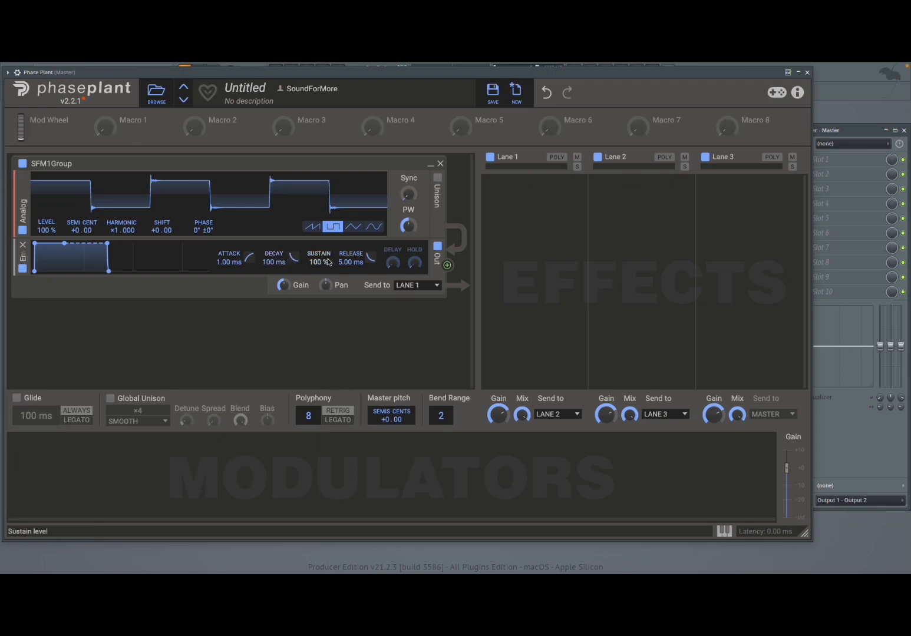
mouse_move(318, 261)
mouse_down()
mouse_move(318, 297)
mouse_move(318, 272)
mouse_up()
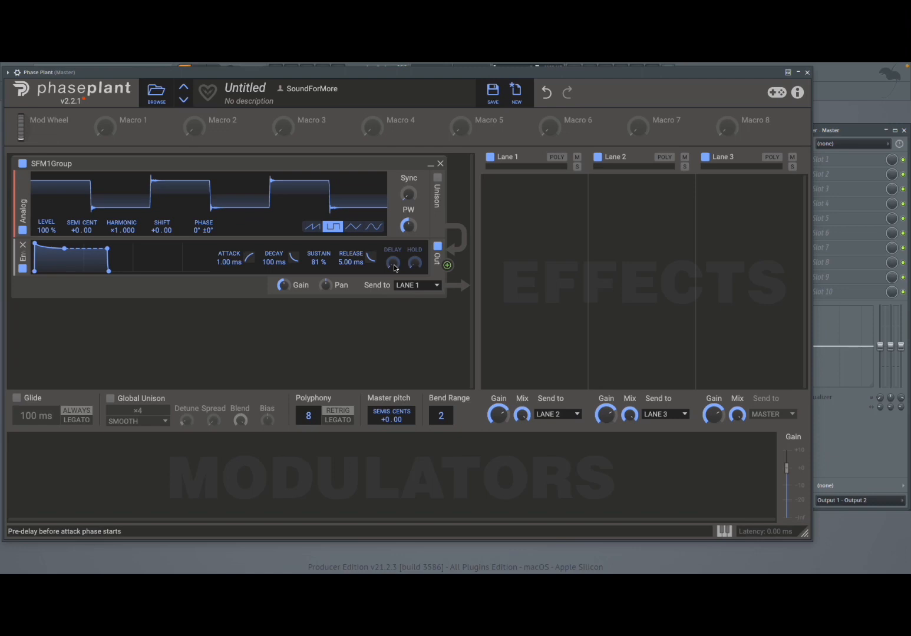
drag(413, 270, 413, 254)
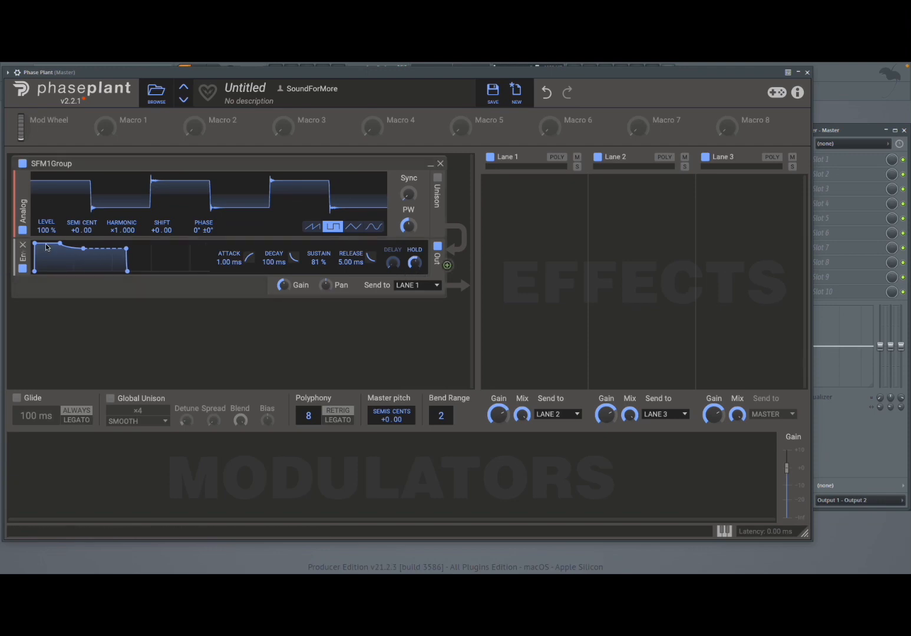
drag(59, 244, 84, 253)
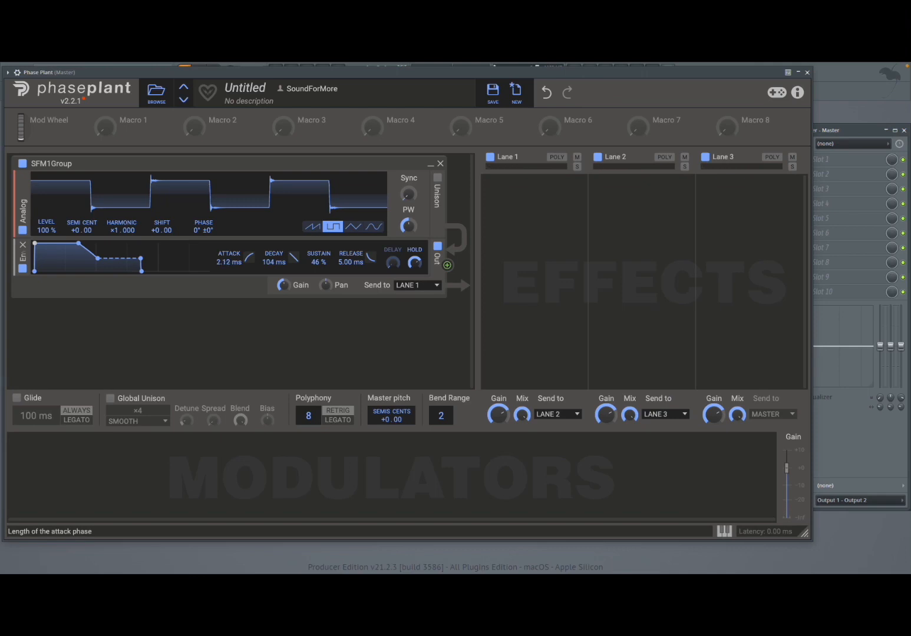
Step: Set the envelope's attack to 298 ms with an inward-bending curve, and its release to 1.57 s and finally 912 ms
drag(35, 244, 71, 244)
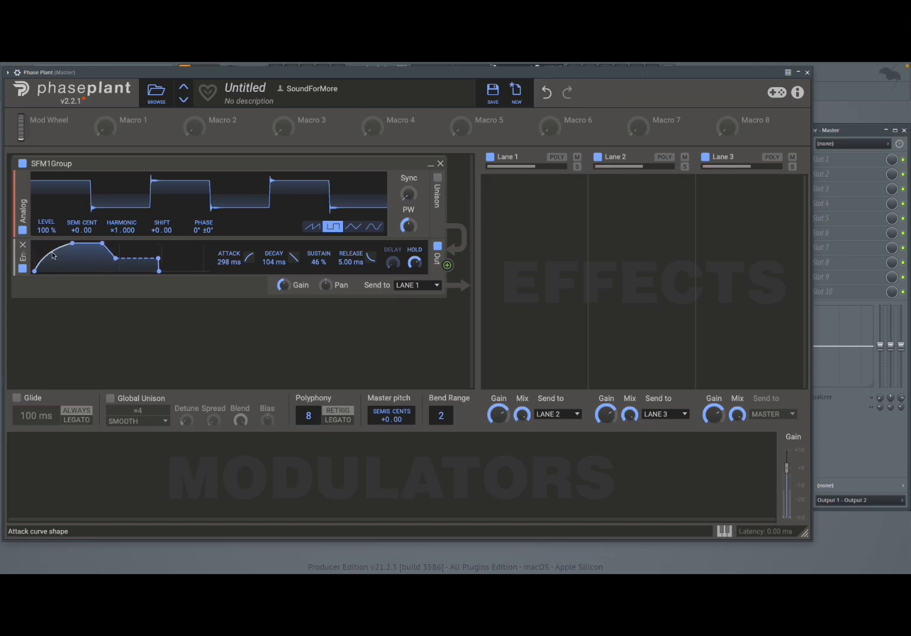
drag(51, 255, 52, 292)
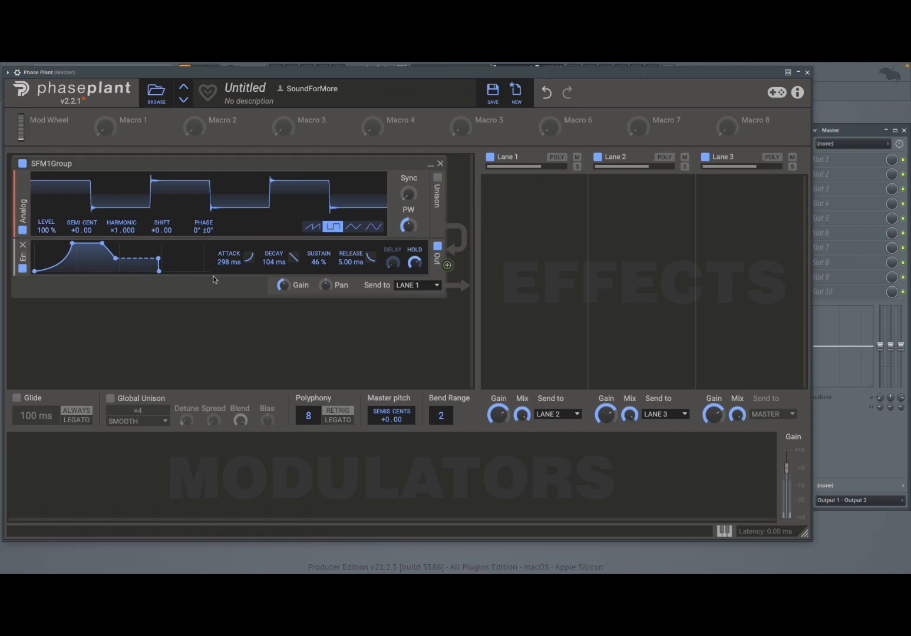
drag(158, 271, 184, 271)
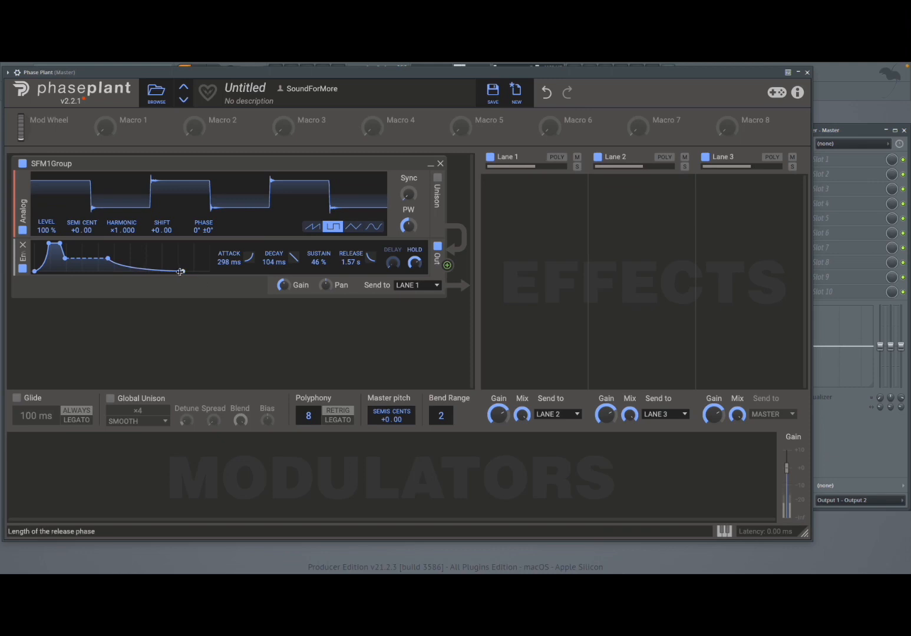
drag(180, 271, 174, 271)
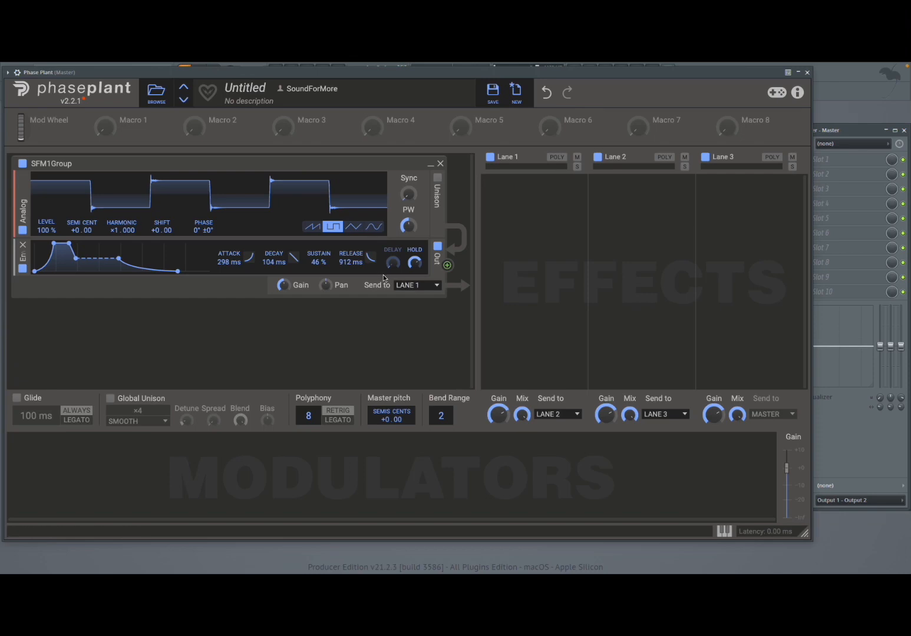
Step: Toggle the Analog oscillator's unison on and off, and the envelope's output routing off and on
click(438, 181)
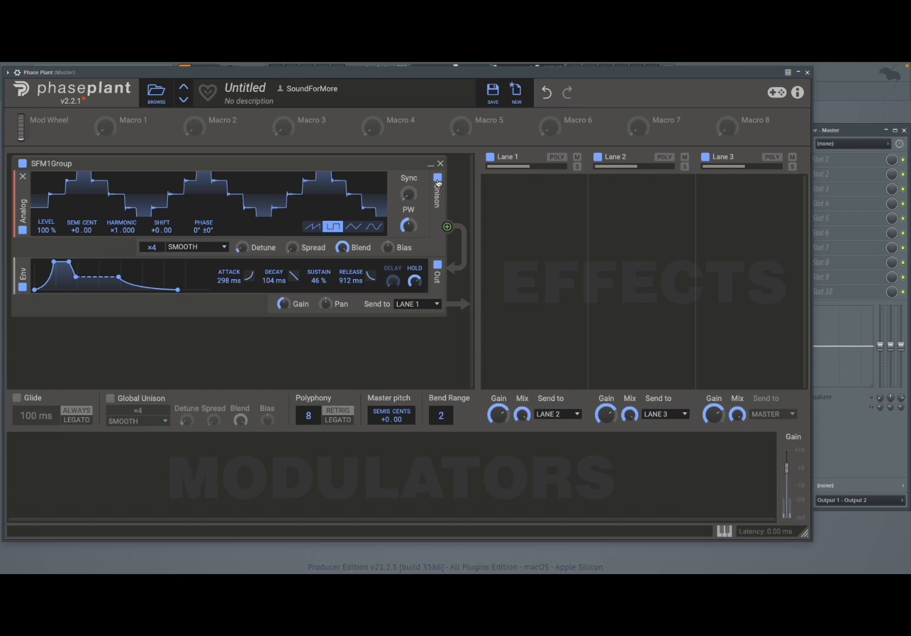
click(438, 182)
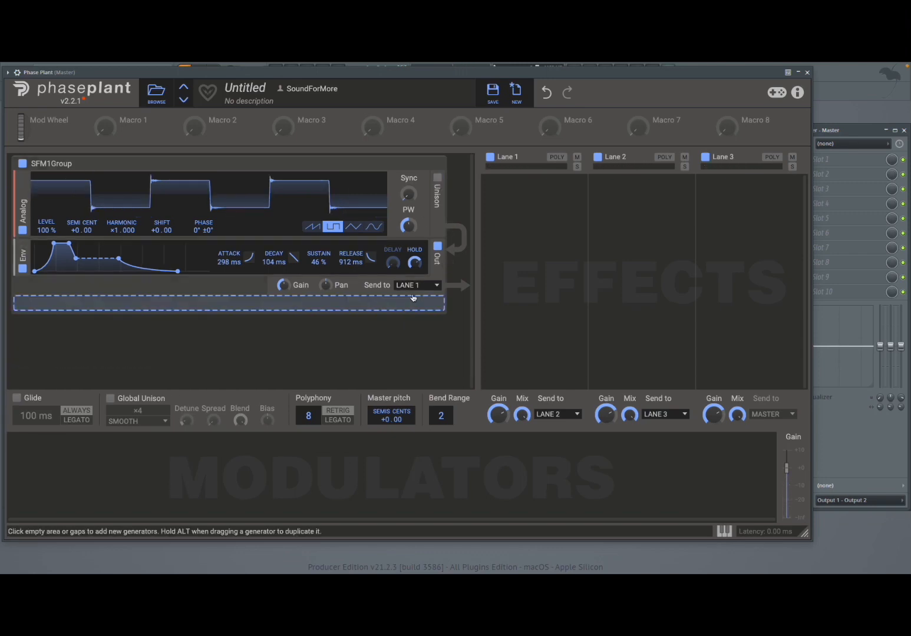
click(438, 247)
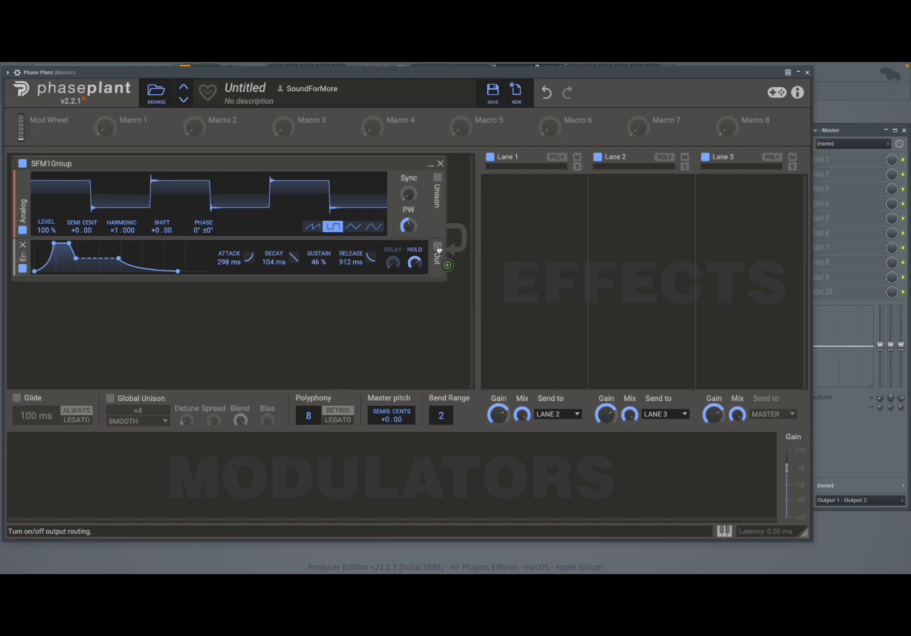
click(437, 247)
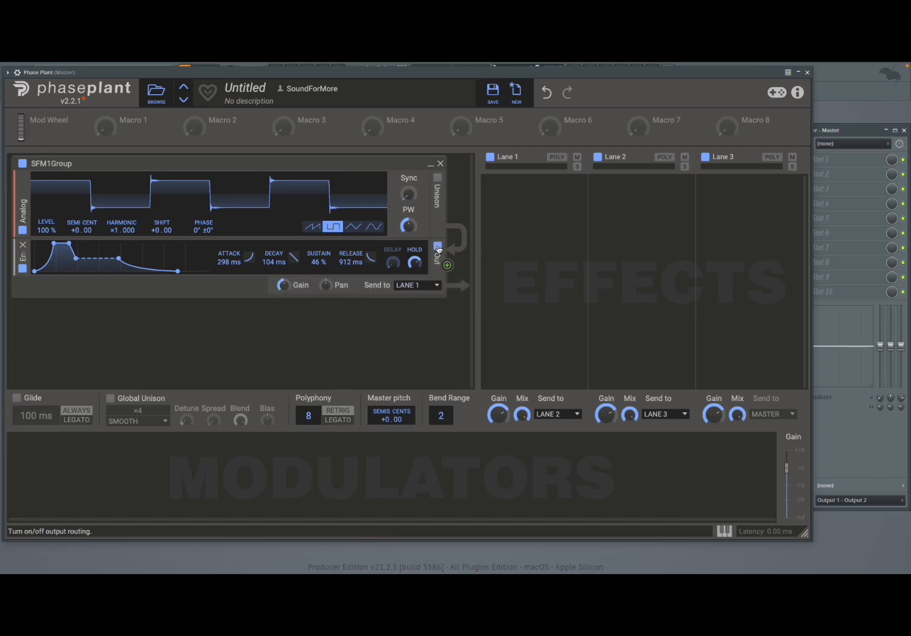
Step: Add a second Analog generator in a new group below SFM1Group
click(197, 339)
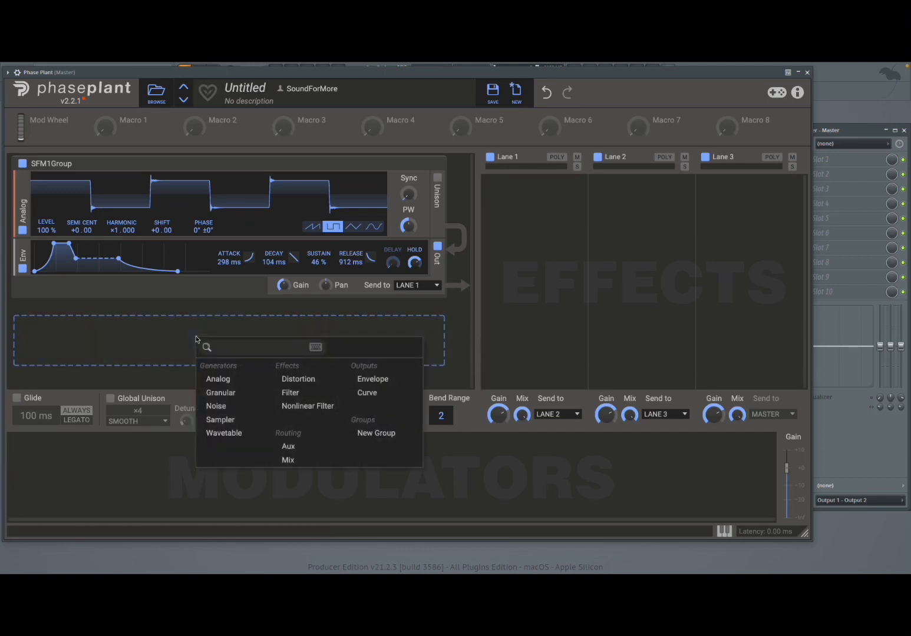
click(223, 377)
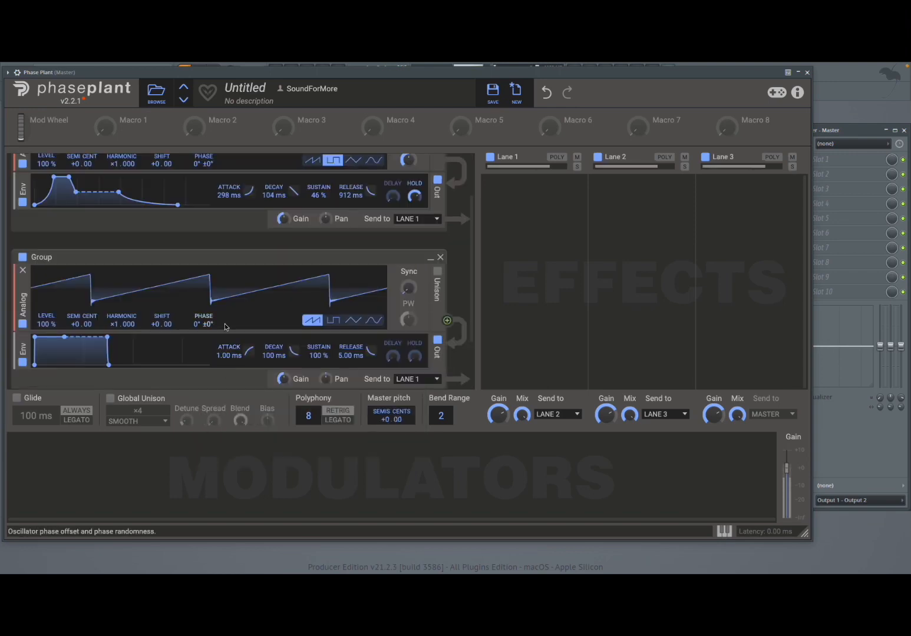
scroll(235, 273, down, 2)
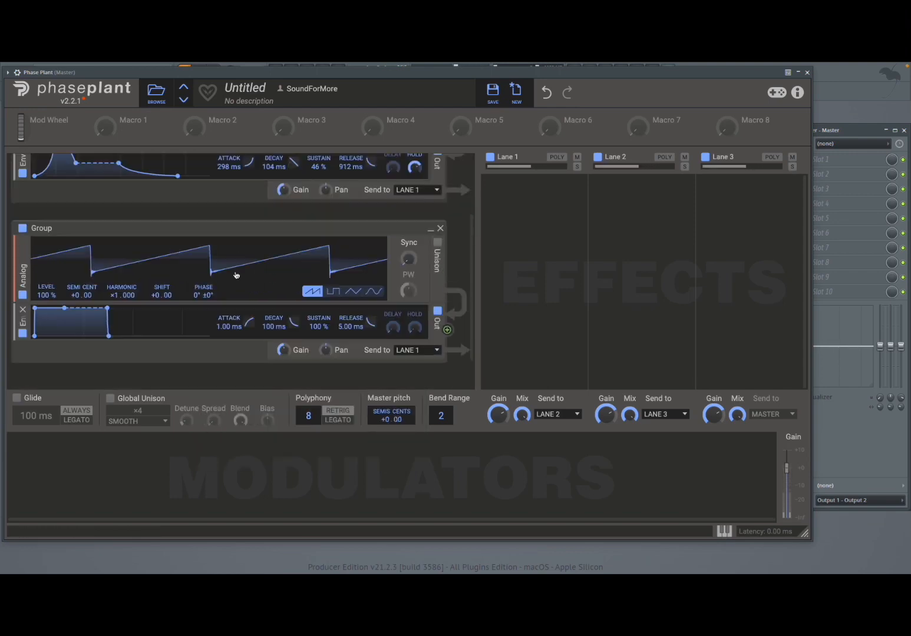
Step: Set SFM1Group's oscillator to sine and reset its envelope to 10 ms attack, 100 ms decay, 100% sustain, 100 ms release, no hold and linear curves
scroll(236, 273, up, 4)
click(374, 226)
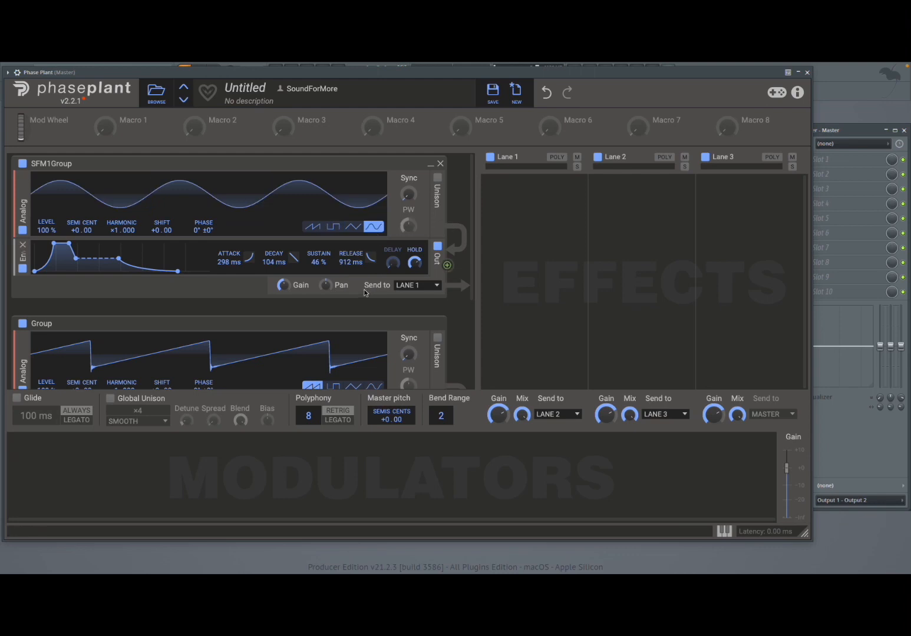
double_click(236, 264)
double_click(274, 262)
double_click(318, 262)
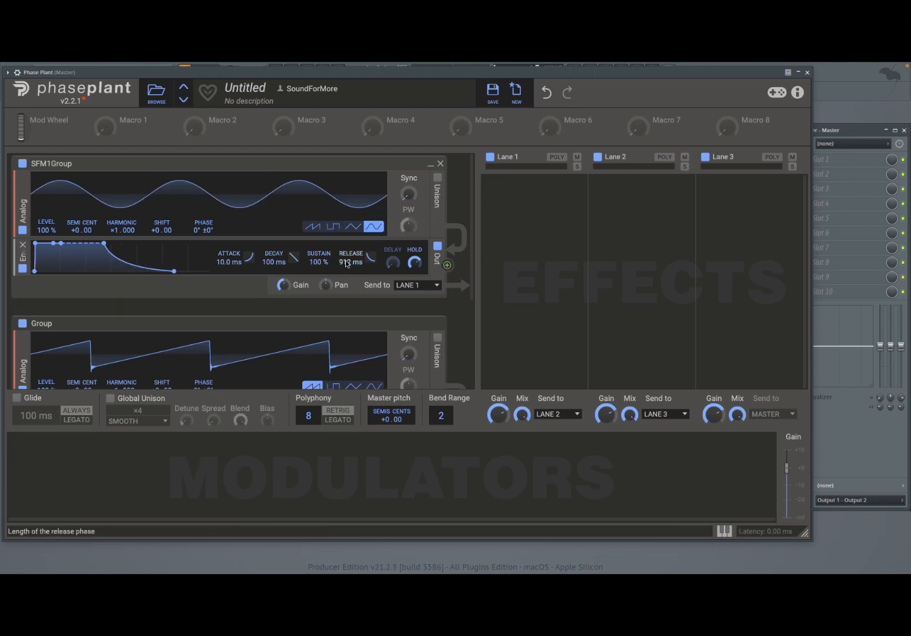
double_click(350, 263)
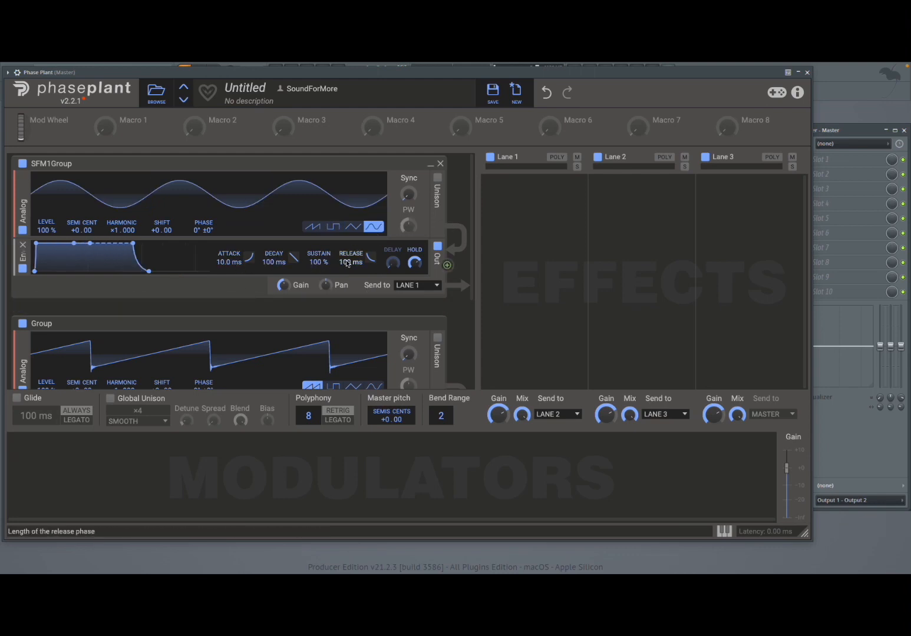
double_click(409, 267)
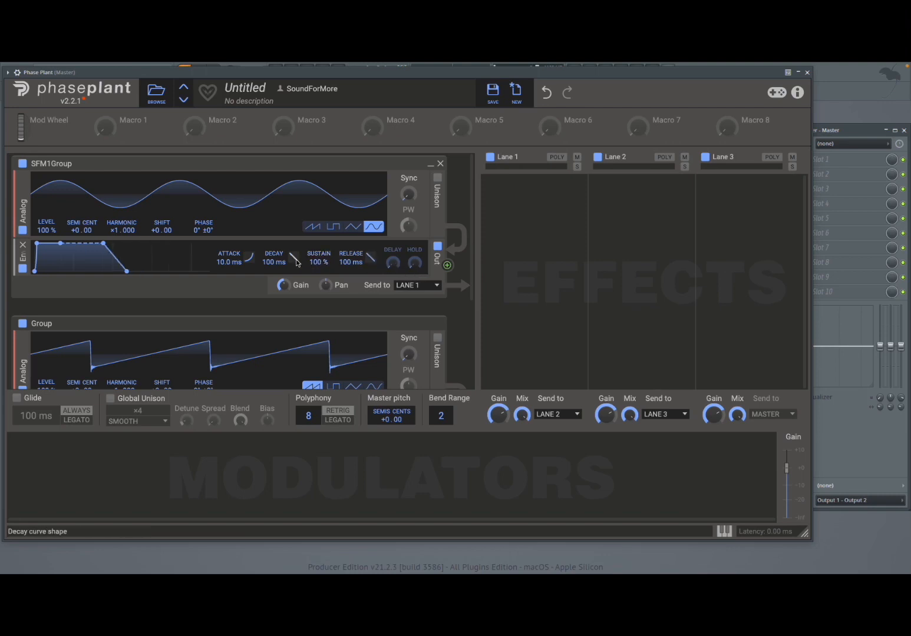
double_click(249, 257)
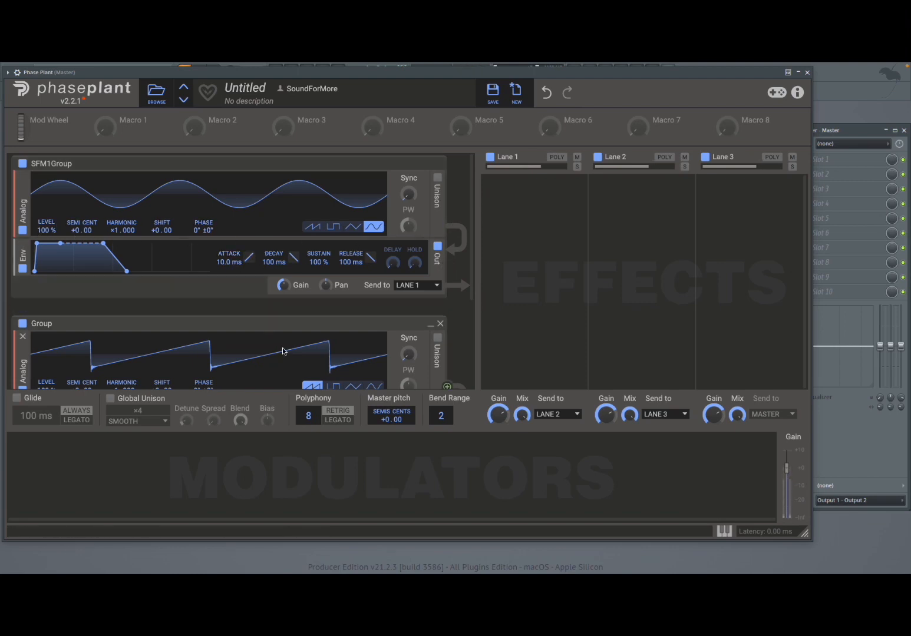
Step: Set the second group's Analog oscillator to a sine wave and offset its phase to 180°, finishing at 90°
scroll(283, 352, down, 1)
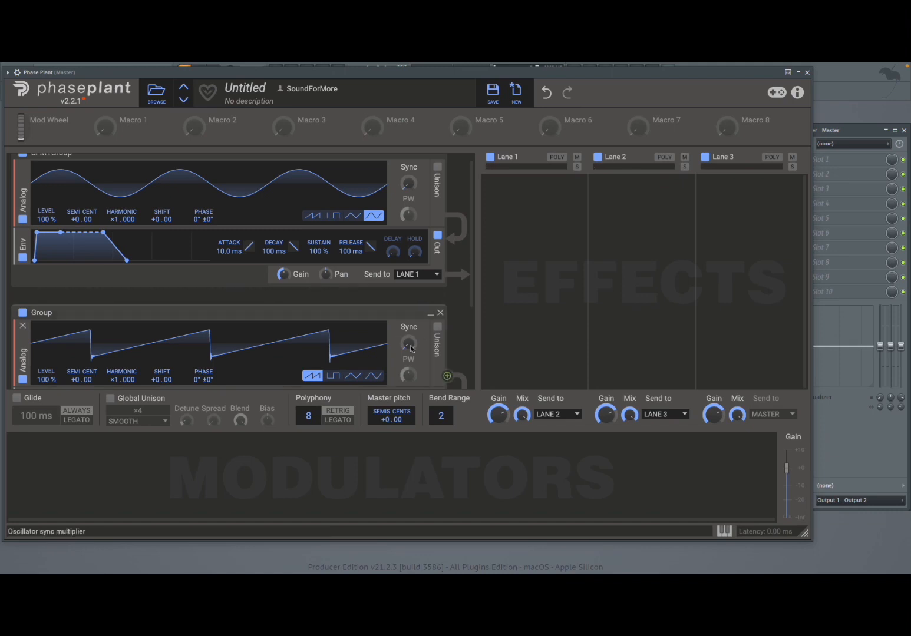
scroll(372, 355, down, 5)
click(377, 280)
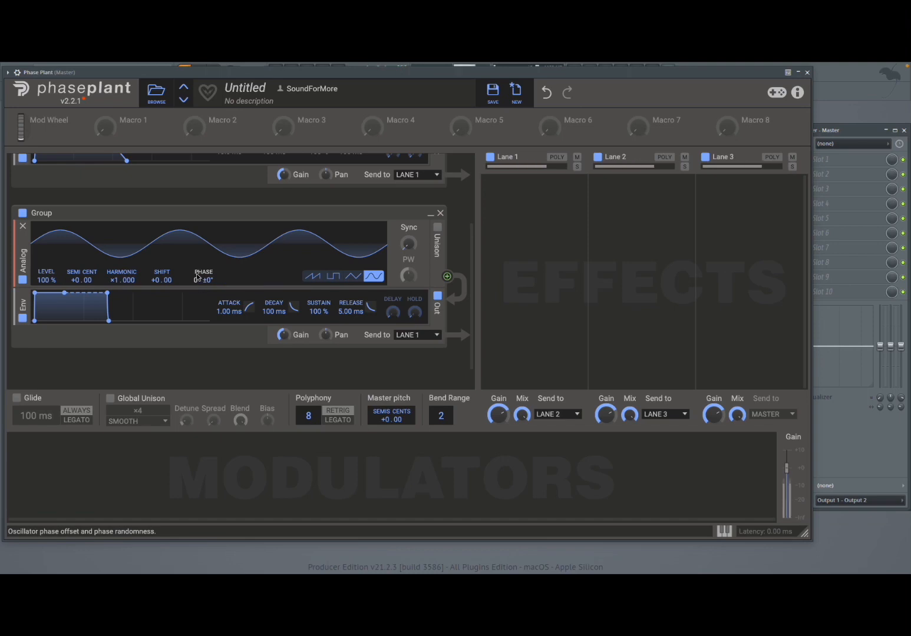
drag(196, 281, 196, 176)
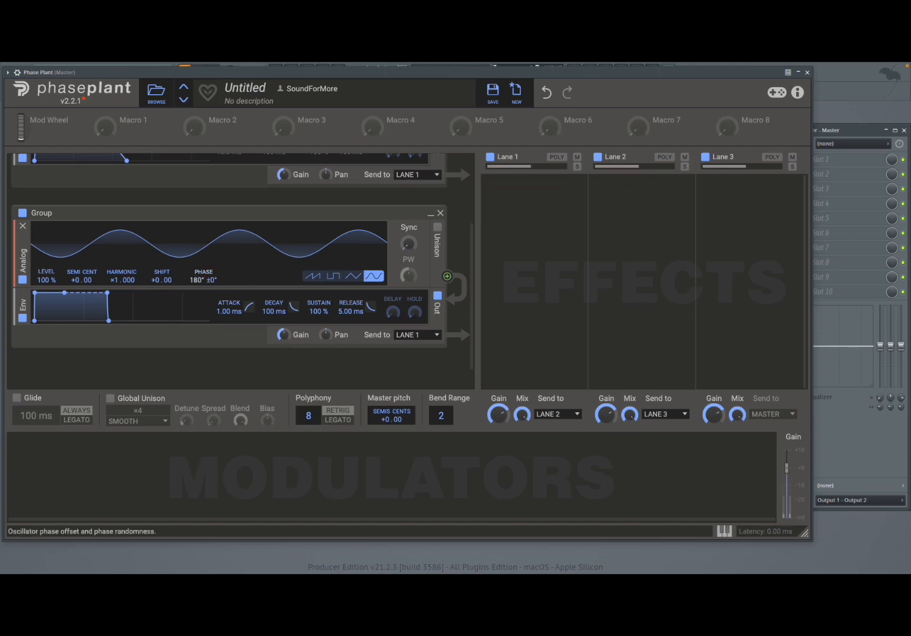
drag(204, 280, 203, 299)
drag(195, 280, 195, 321)
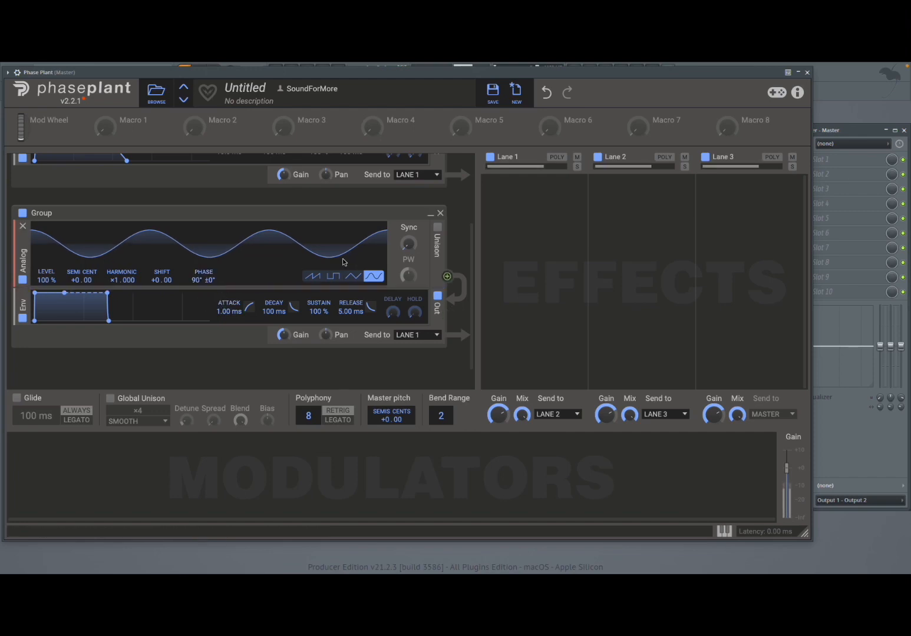
Step: Set the Analog oscillators in both the second group and SFM1Group to square waves
click(334, 276)
scroll(327, 254, up, 2)
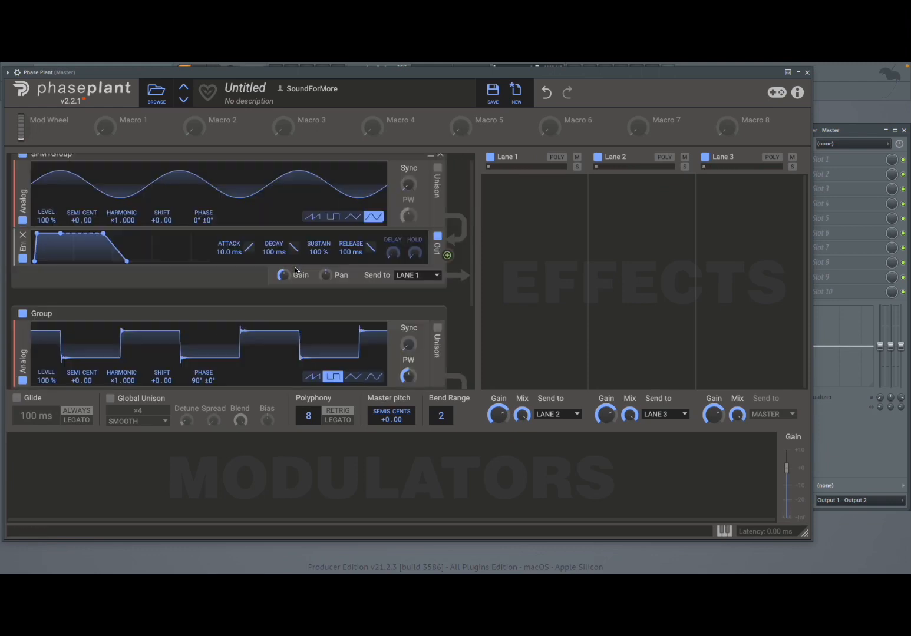
click(333, 217)
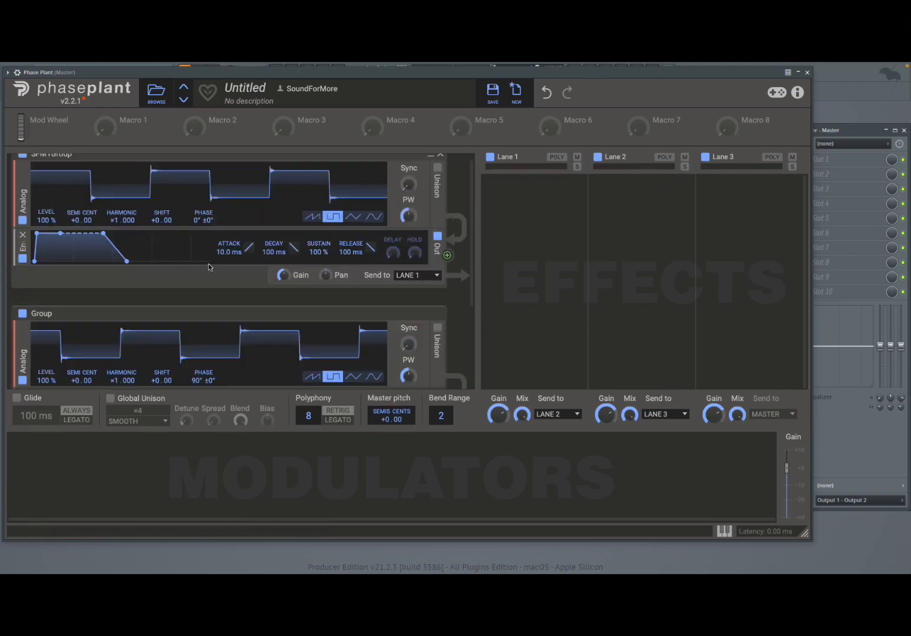
Step: Offset the second group's oscillator phase to 180°, lower it slightly to 176°, and reset it to 0°
scroll(180, 278, down, 1)
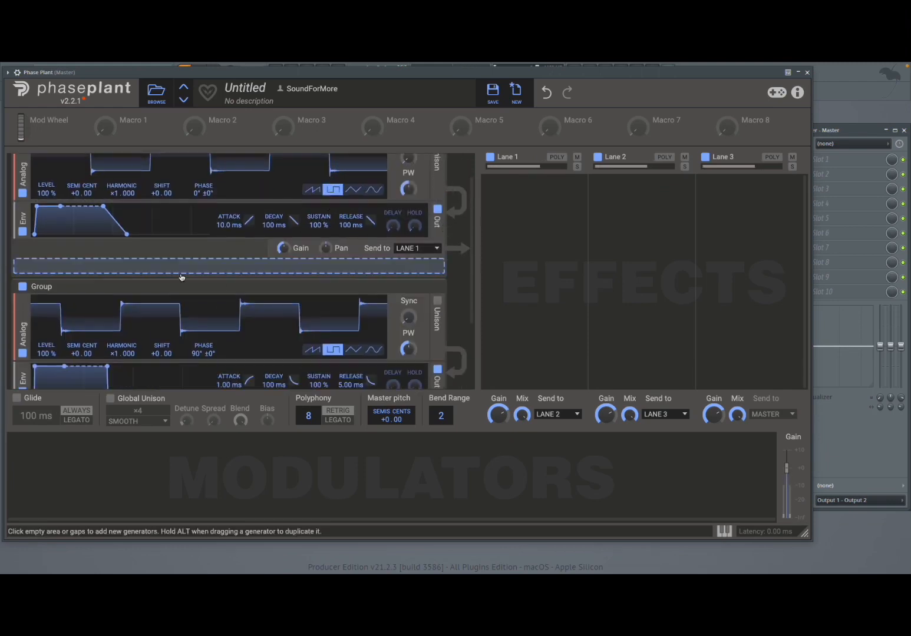
drag(198, 356, 198, 330)
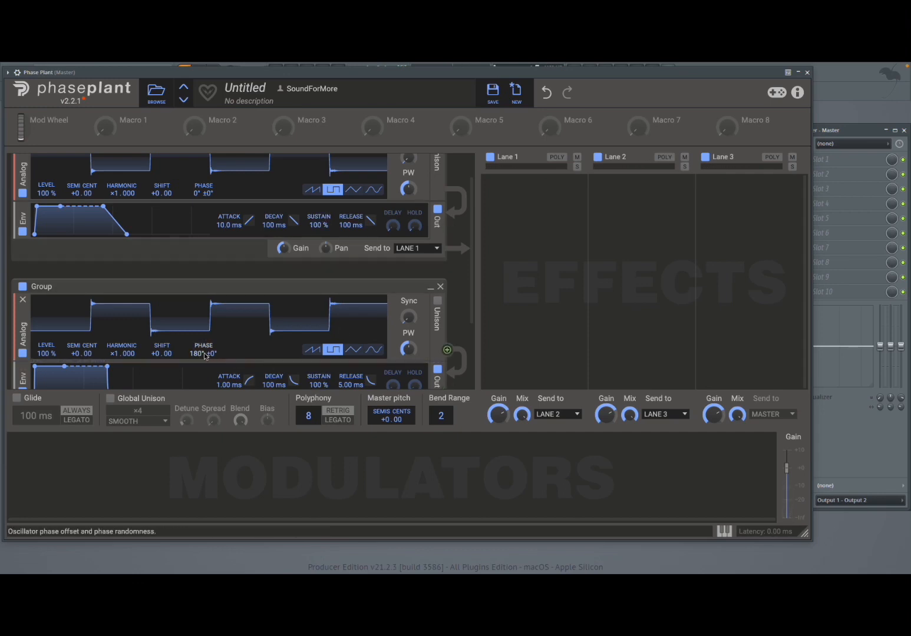
scroll(202, 355, down, 2)
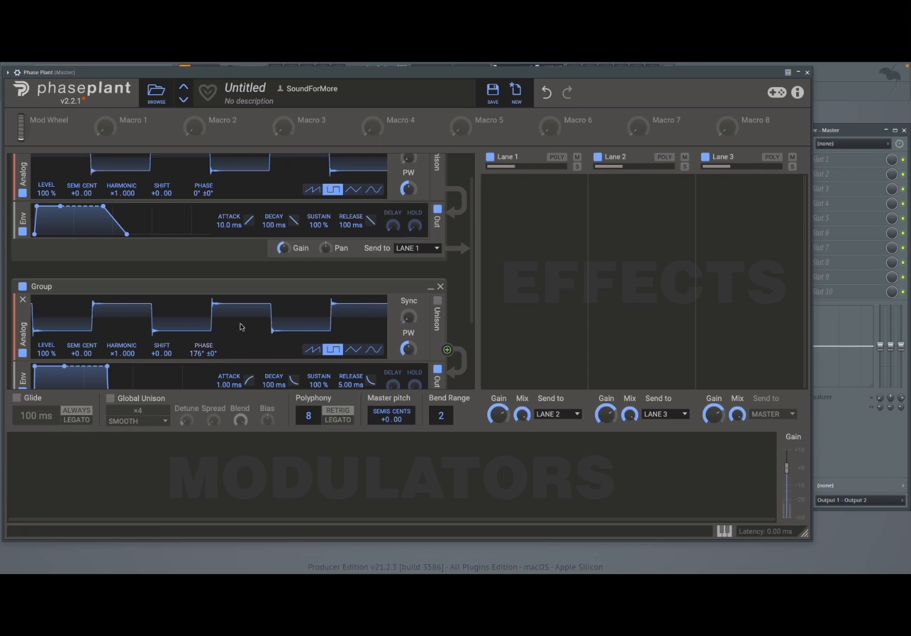
double_click(204, 354)
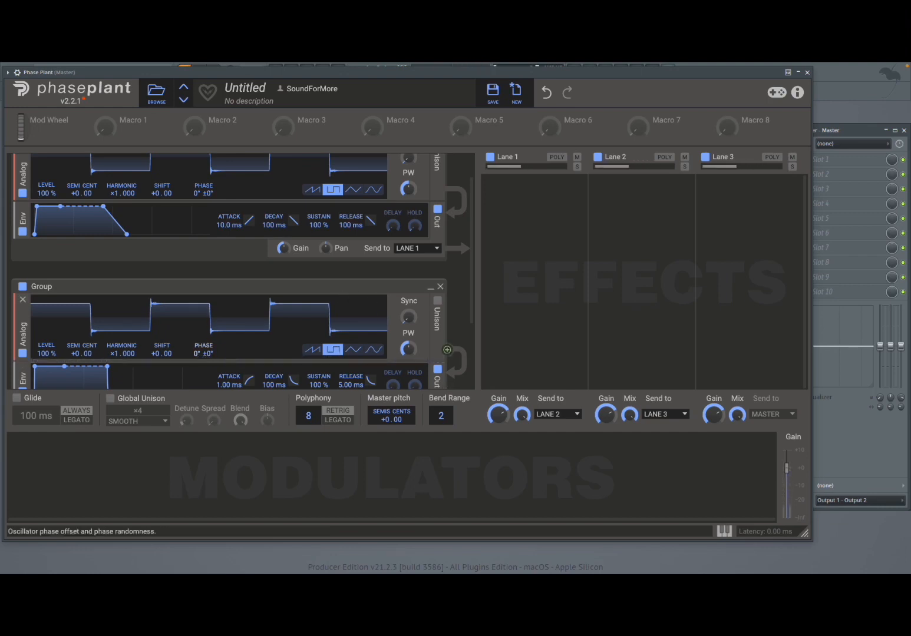
Step: Set the second group's oscillator to 12° phase, +4.00 shift and -12.00 semitones
drag(203, 353, 203, 348)
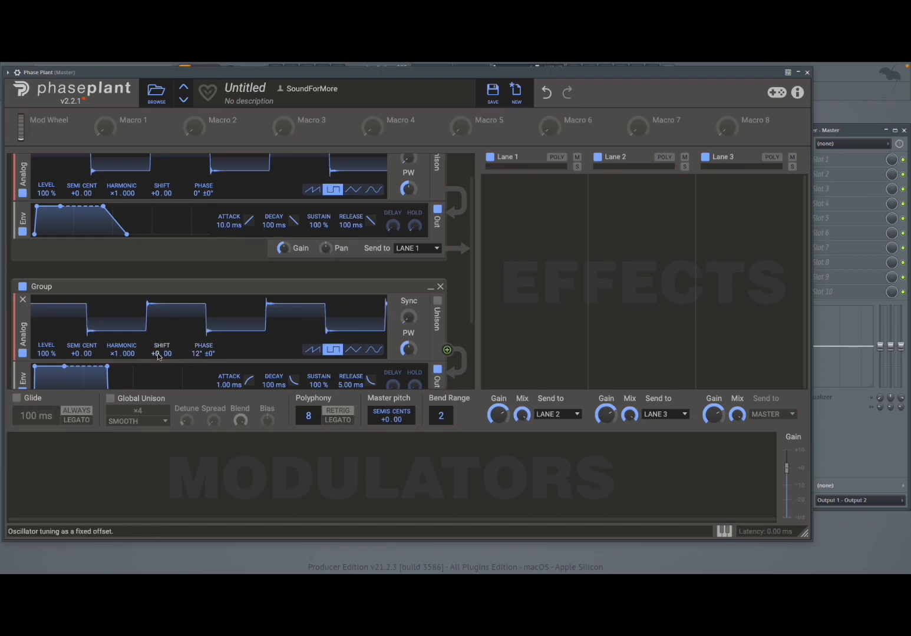
drag(157, 354, 157, 344)
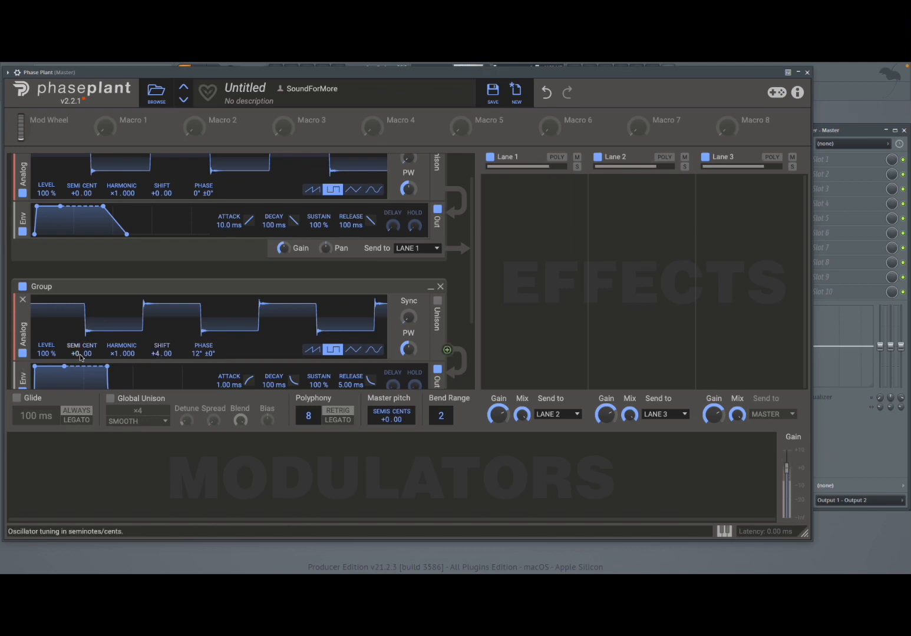
drag(81, 354, 81, 377)
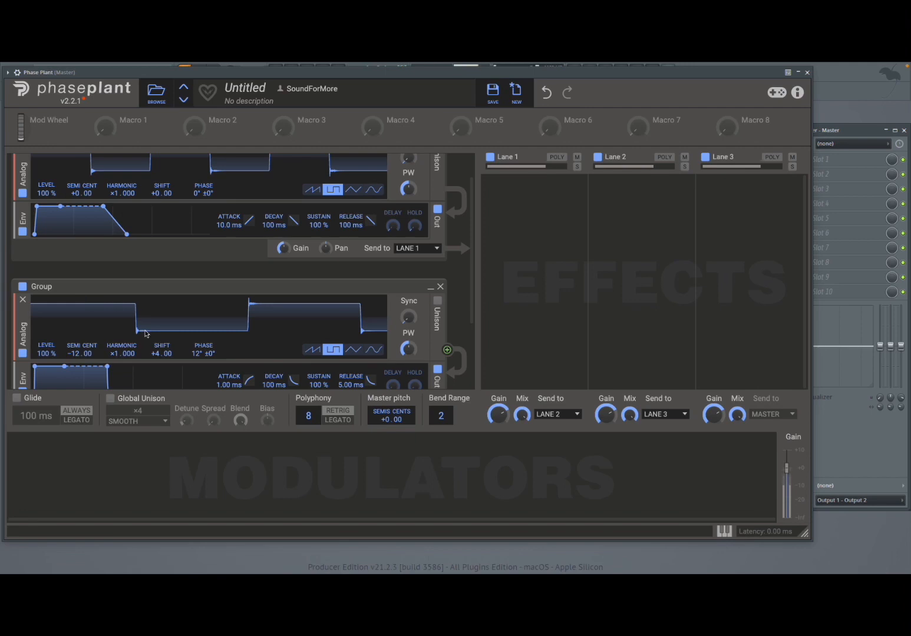
Step: Reset the second oscillator's phase and shift to zero, and set the shift to +1.18 and the phase to 153°
double_click(201, 353)
double_click(162, 353)
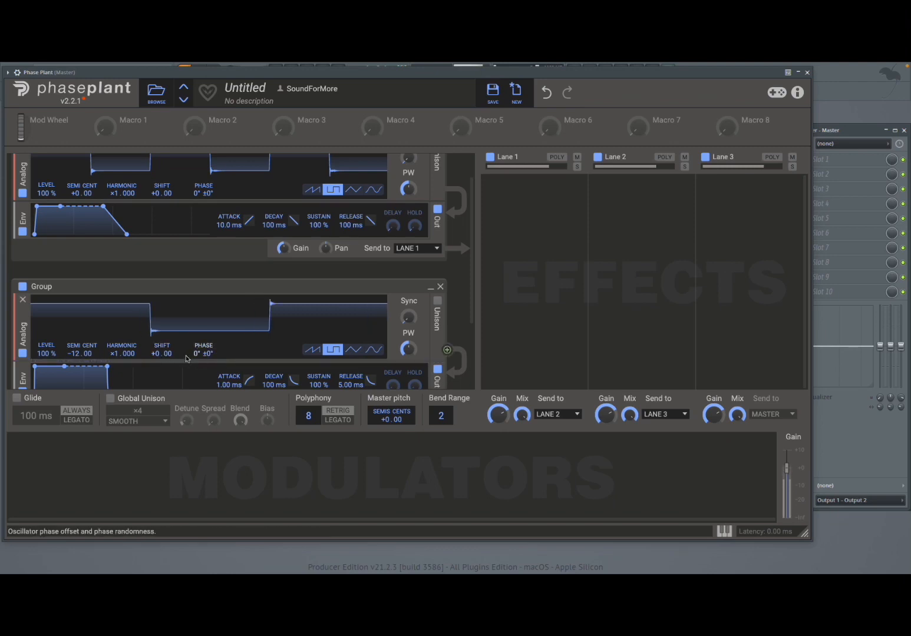
drag(162, 353, 169, 351)
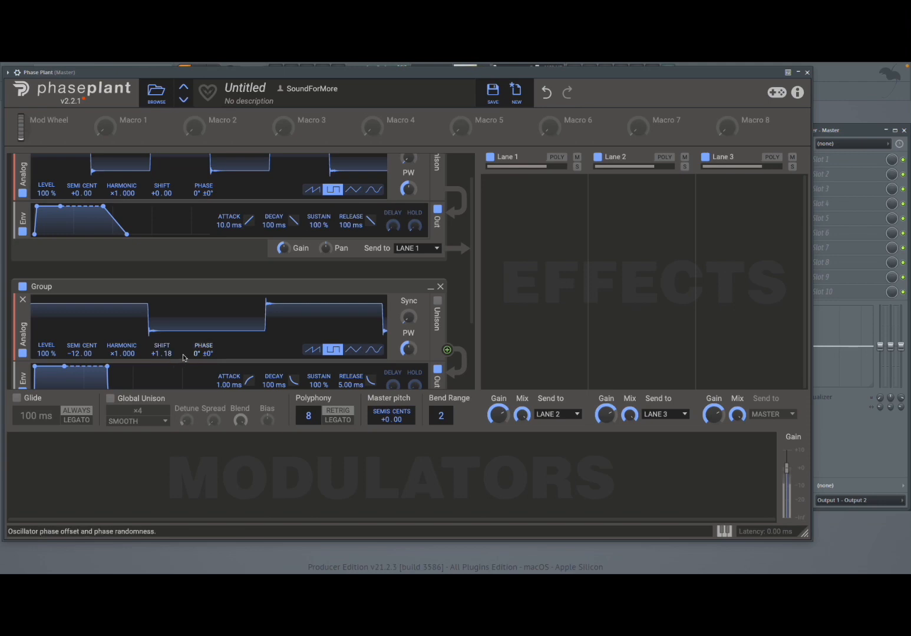
mouse_move(204, 354)
mouse_down()
mouse_move(203, 345)
mouse_move(194, 352)
mouse_up()
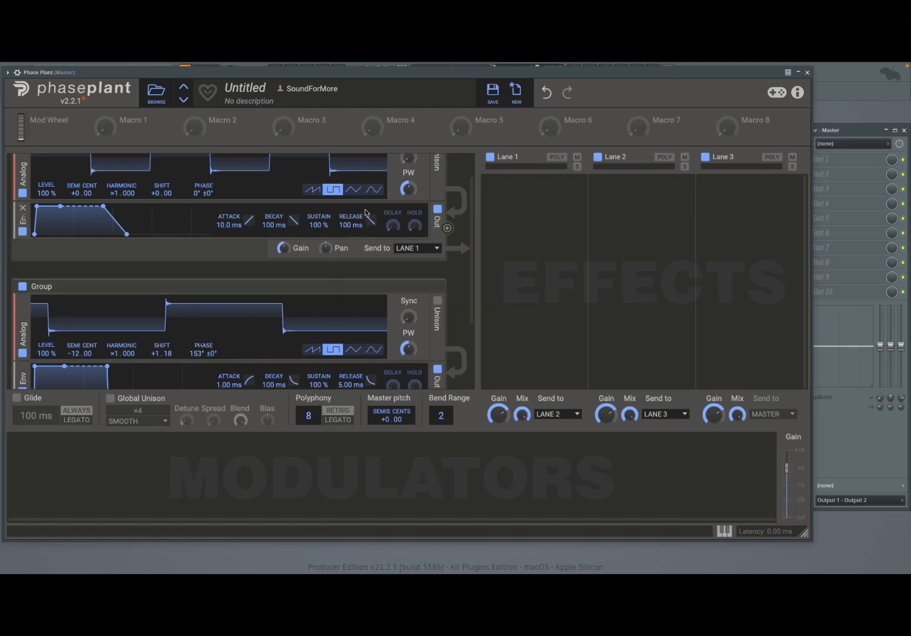
Step: Switch both Analog oscillators to saw waves, trying triangle on SFM1Group first, and raise the second oscillator's shift to +2.78
click(353, 189)
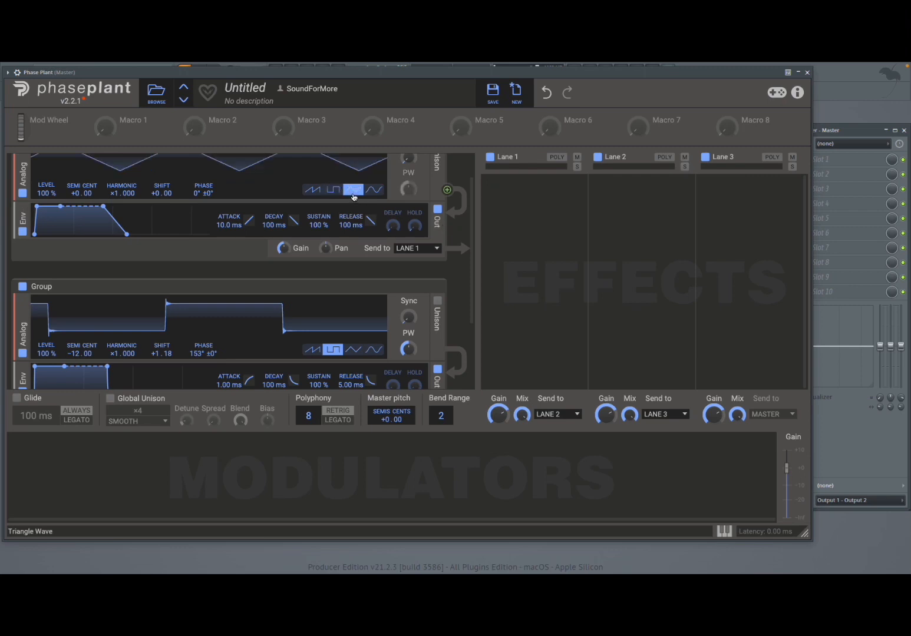
click(312, 189)
click(312, 350)
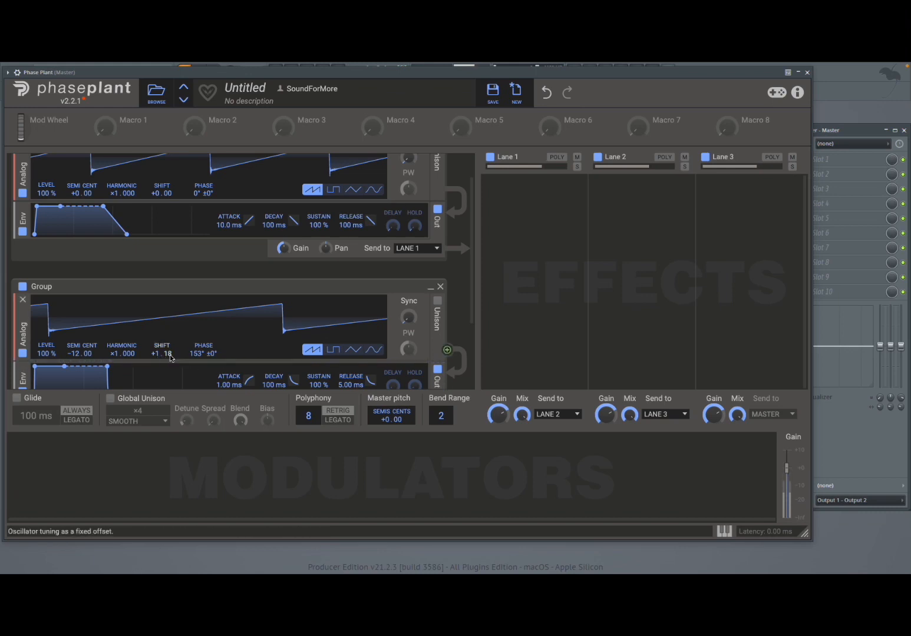
scroll(171, 357, up, 8)
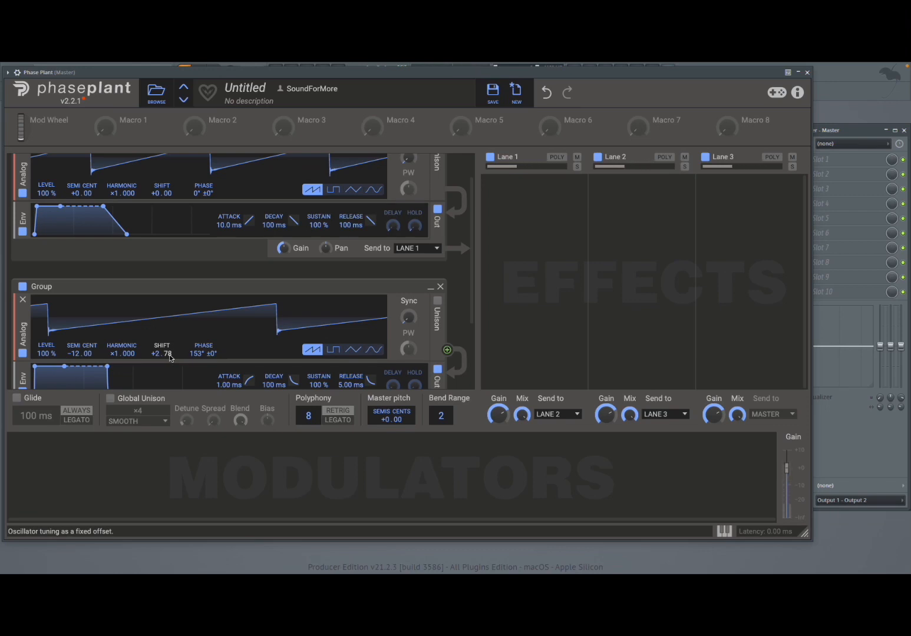
Step: Add a Reverb effect to Lane 1
click(551, 201)
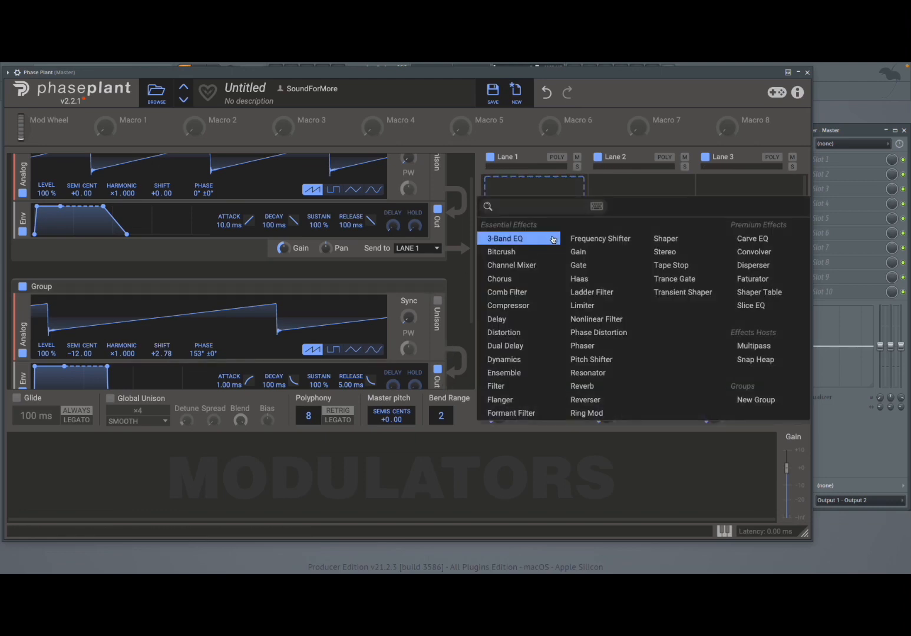
click(610, 386)
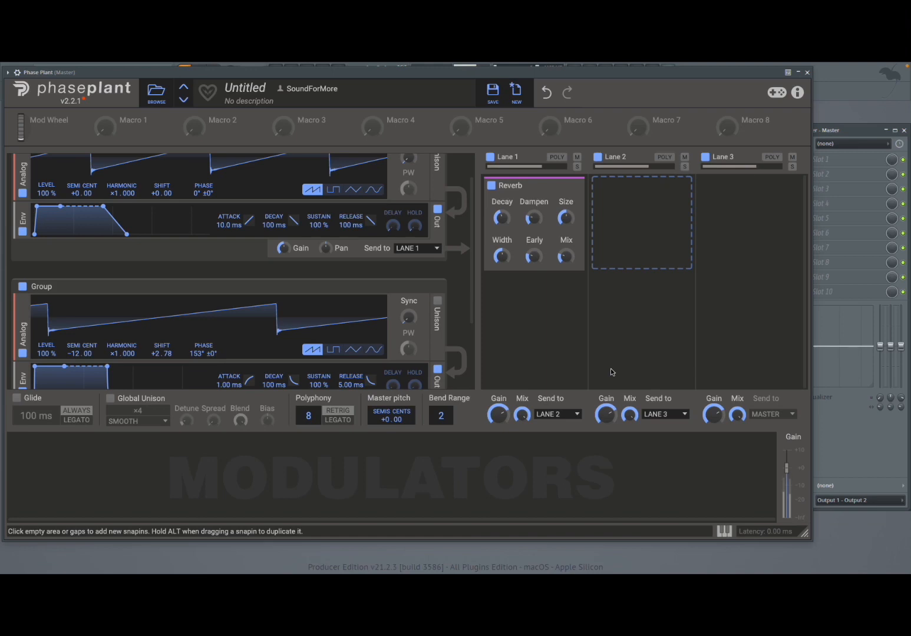
Step: Reset the second group's oscillator shift to zero and raise it to +1.68
double_click(159, 356)
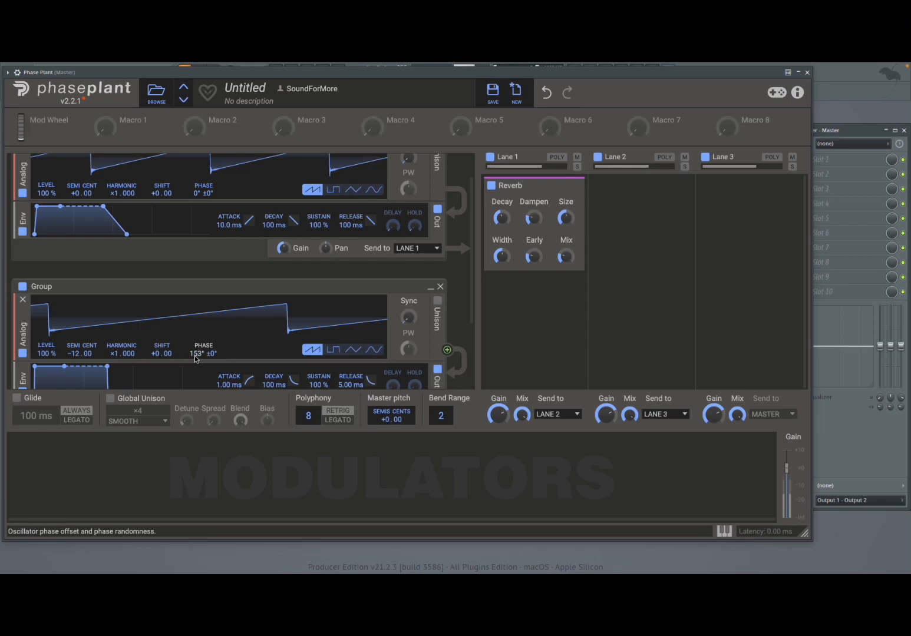
drag(169, 356, 170, 337)
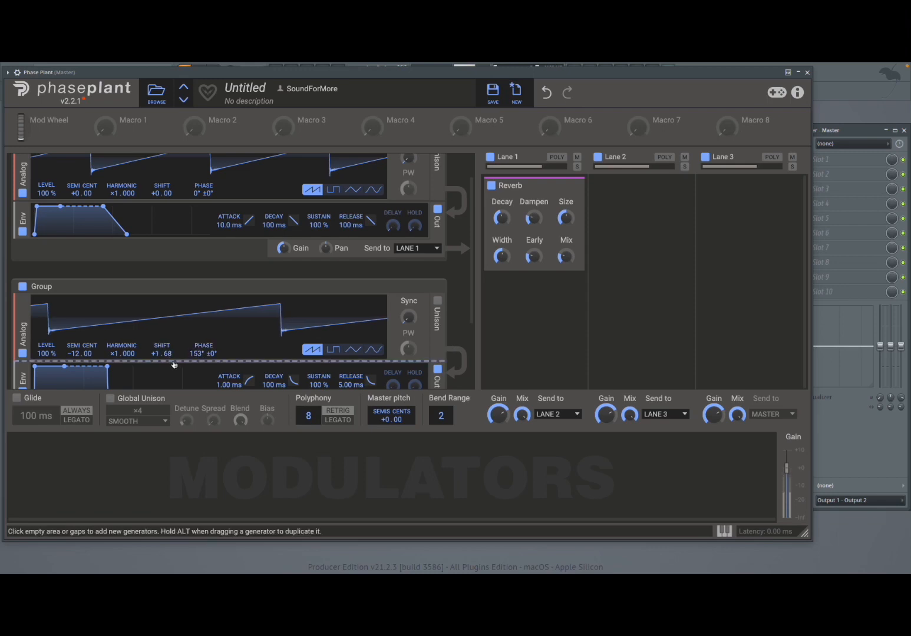